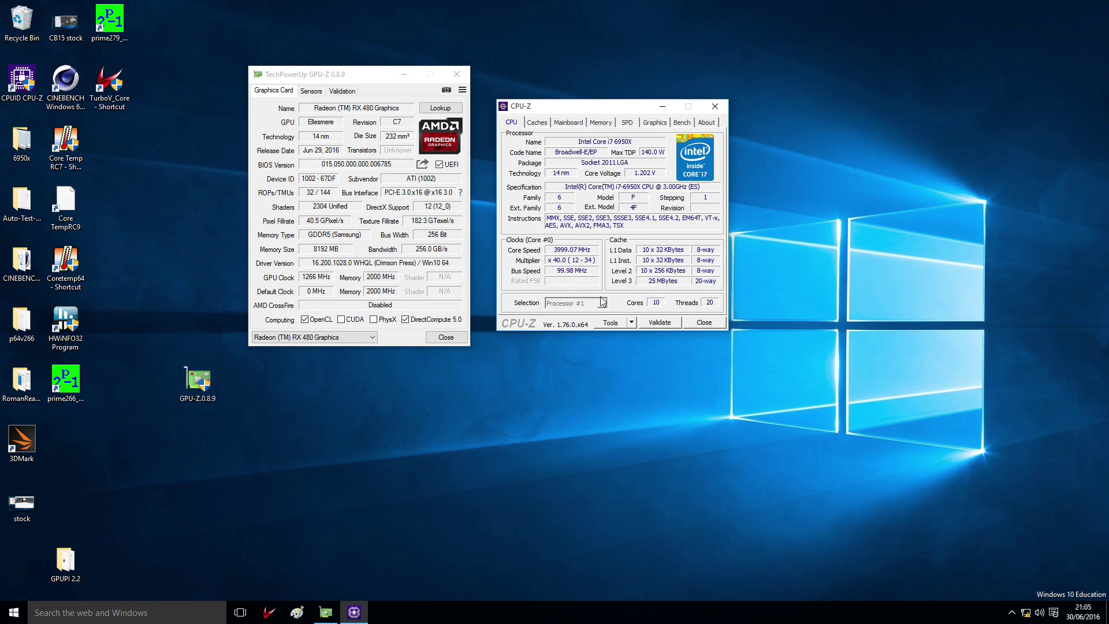
Review the mainboard, memory and CPU details in CPU-Z, then close CPU-Z
{"action": "left_click", "coordinate": [568, 123]}
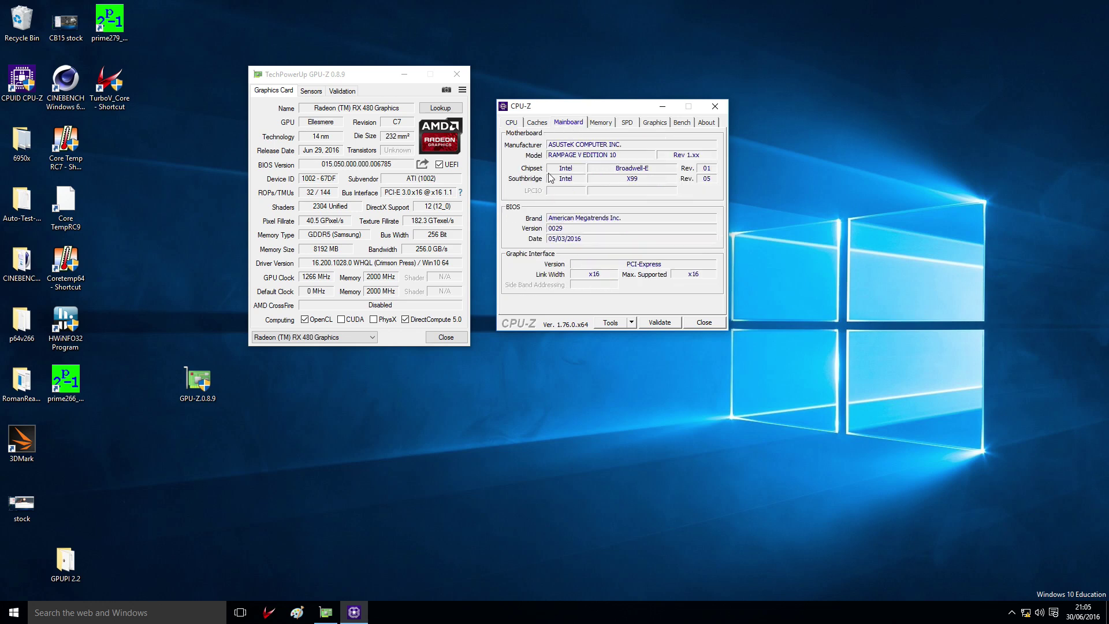
{"action": "left_click", "coordinate": [609, 123]}
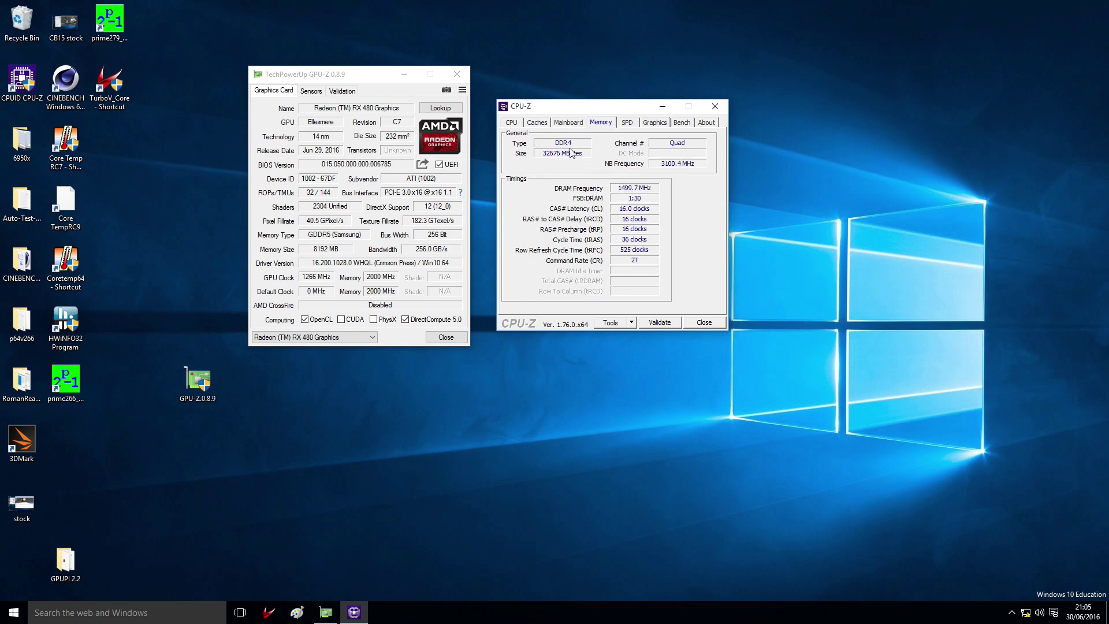
{"action": "left_click", "coordinate": [511, 123]}
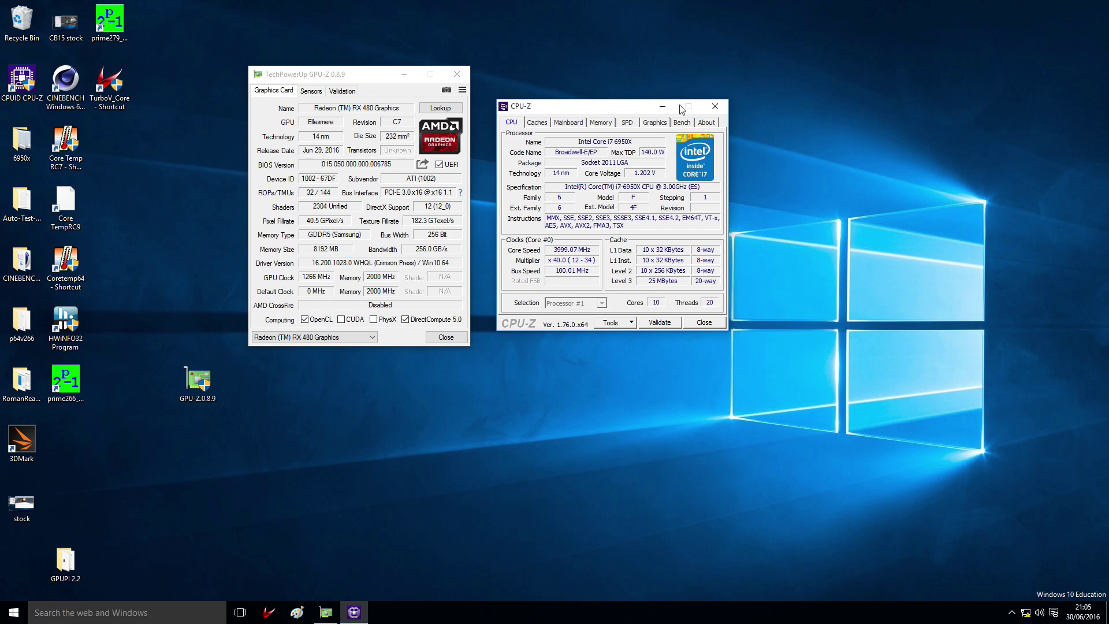
{"action": "left_click", "coordinate": [715, 106]}
Center GPU-Z and check its 1266 MHz GPU clock and 2000 MHz memory clock
{"action": "left_click_drag", "start_coordinate": [352, 78], "coordinate": [408, 93]}
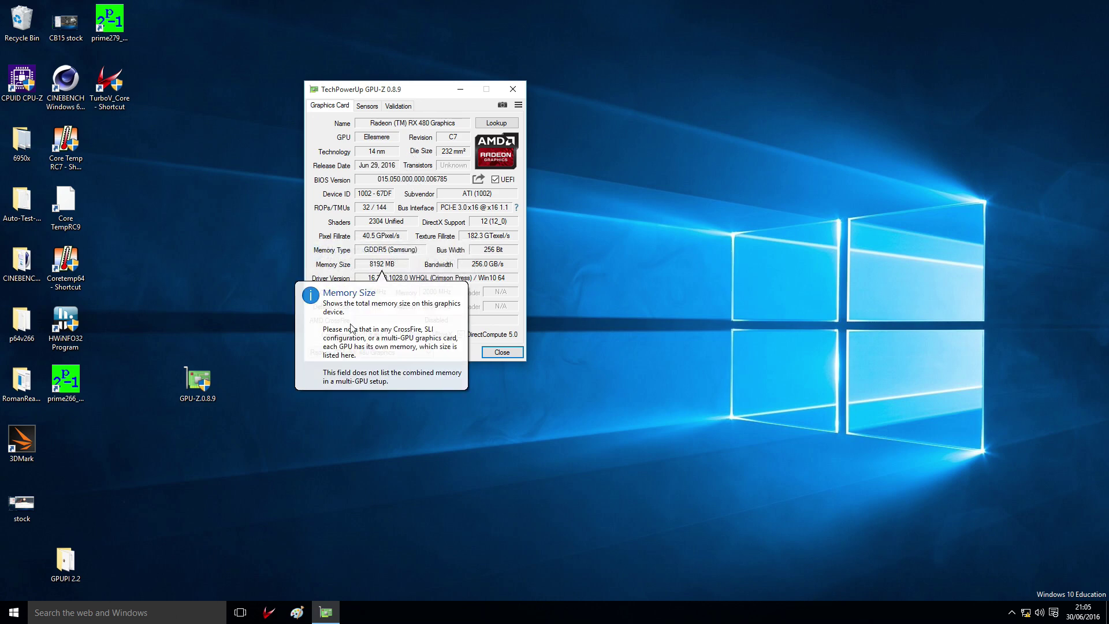
{"action": "mouse_move", "coordinate": [367, 300]}
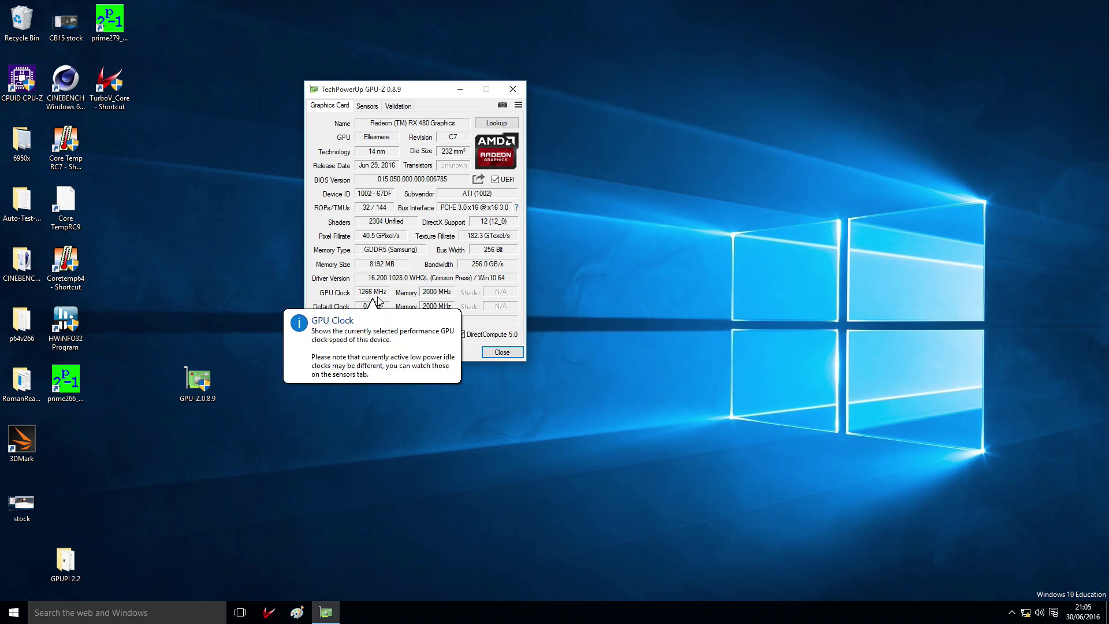
{"action": "mouse_move", "coordinate": [445, 295]}
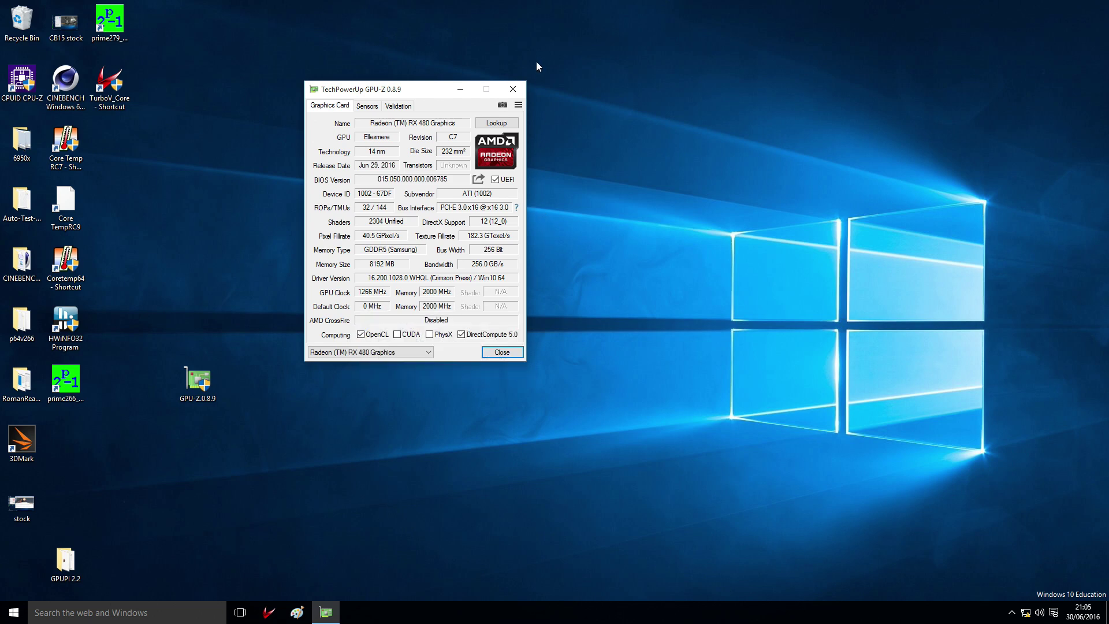
Open stock.png in Paint and circle the 10 835 Fire Strike and 11 948 graphics scores
{"action": "left_click", "coordinate": [512, 90]}
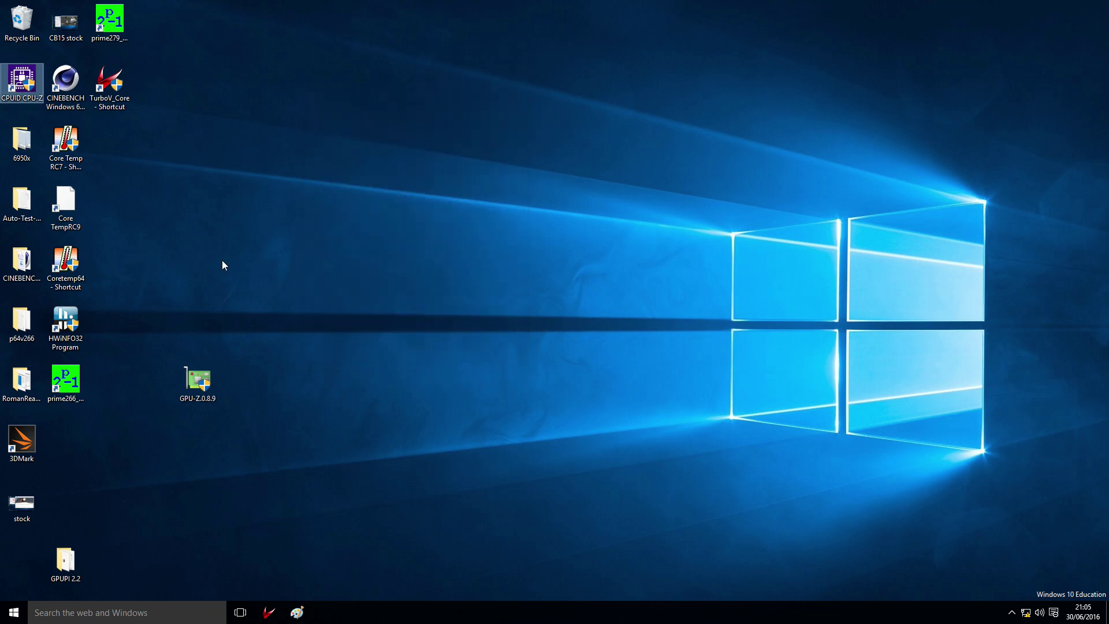
{"action": "double_click", "coordinate": [21, 502]}
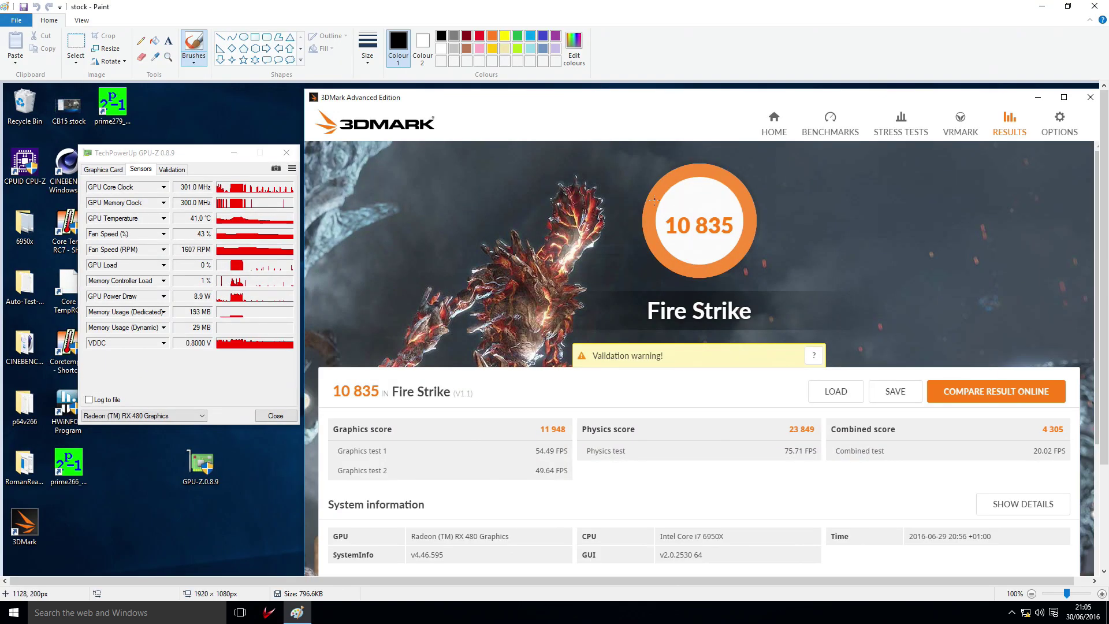
{"action": "mouse_move", "coordinate": [653, 200]}
{"action": "left_mouse_down"}
{"action": "mouse_move", "coordinate": [733, 300]}
{"action": "mouse_move", "coordinate": [658, 198]}
{"action": "mouse_move", "coordinate": [680, 181]}
{"action": "left_mouse_up"}
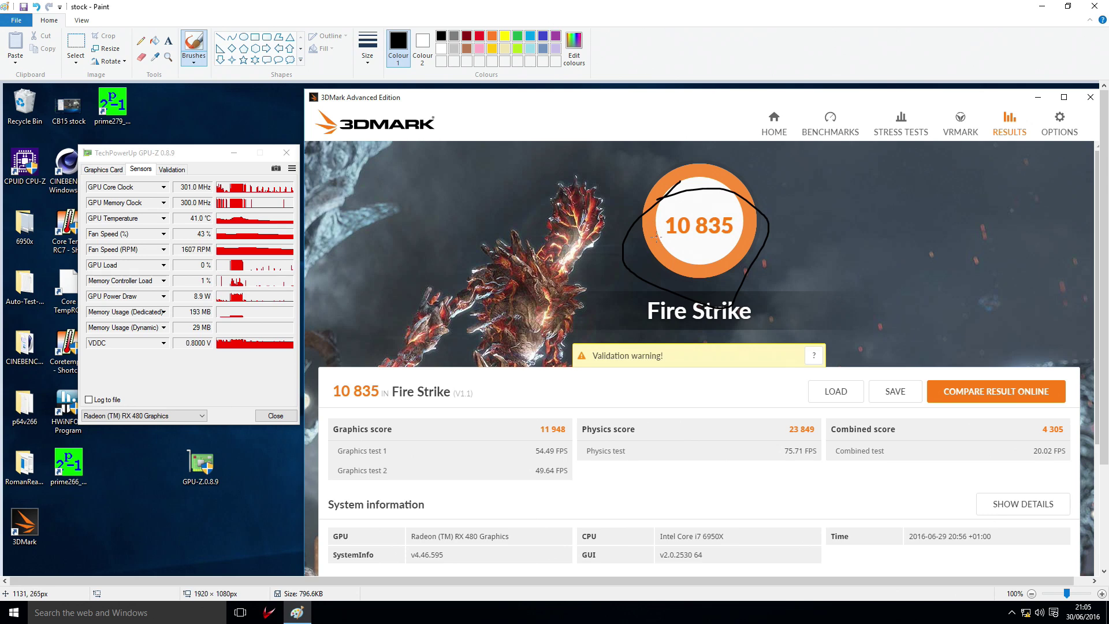
{"action": "scroll", "coordinate": [660, 238], "scroll_direction": "down", "scroll_amount": 3}
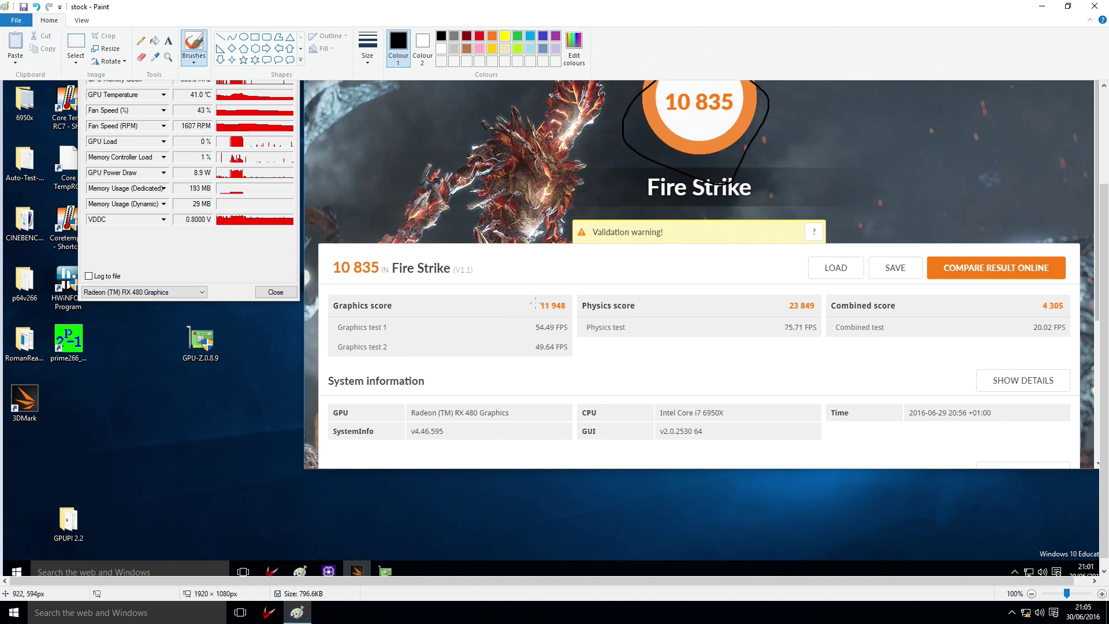
{"action": "left_click_drag", "start_coordinate": [535, 307], "coordinate": [539, 296]}
Close Paint without saving the circled annotations
{"action": "scroll", "coordinate": [524, 381], "scroll_direction": "up", "scroll_amount": 3}
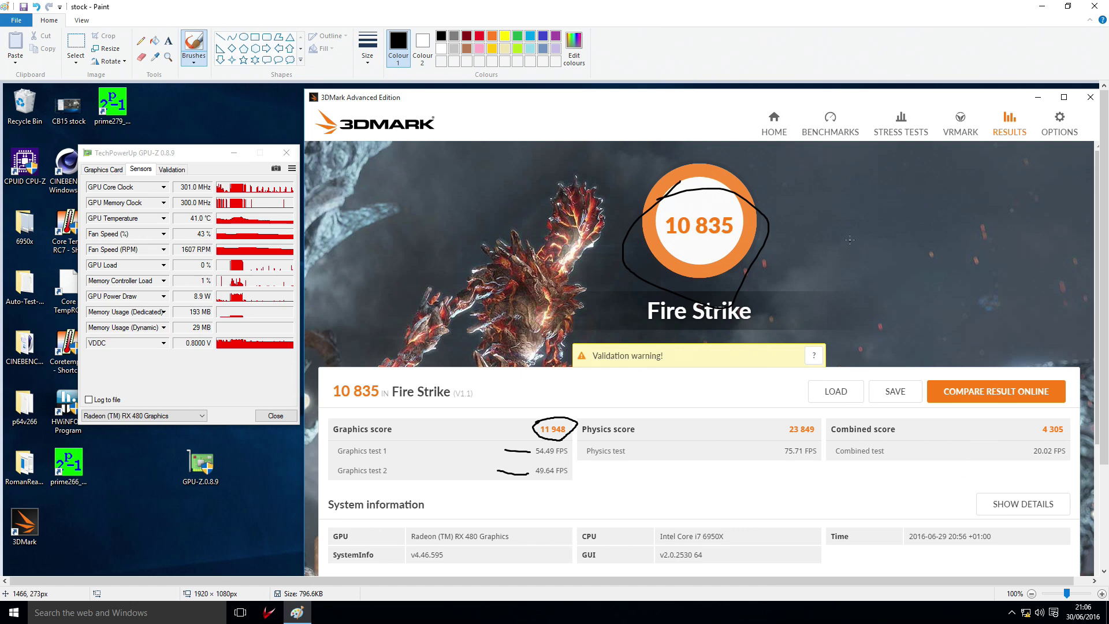
{"action": "left_click", "coordinate": [1088, 13]}
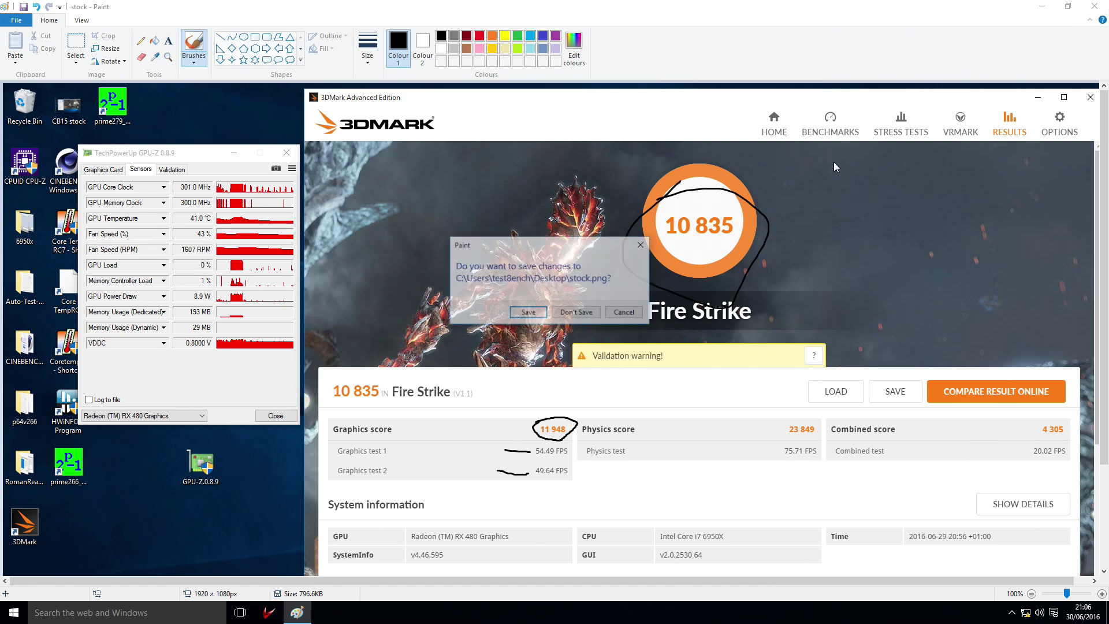
{"action": "left_click", "coordinate": [576, 313]}
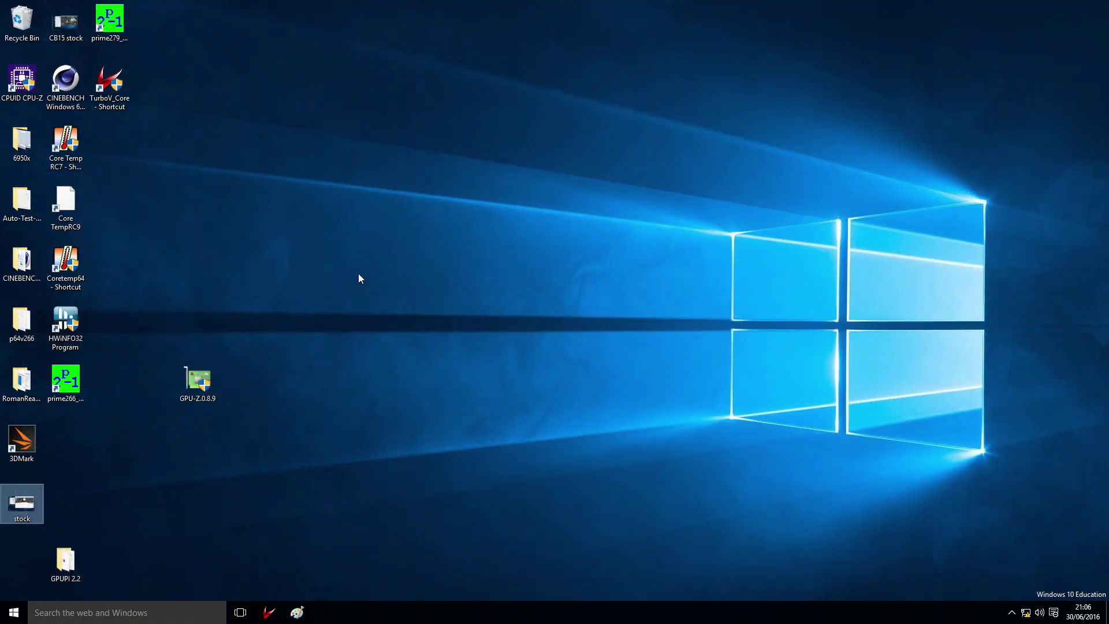
Launch AMD Radeon Settings from the desktop menu and go to Gaming > Global Settings > Global WattMan
{"action": "right_click", "coordinate": [383, 283]}
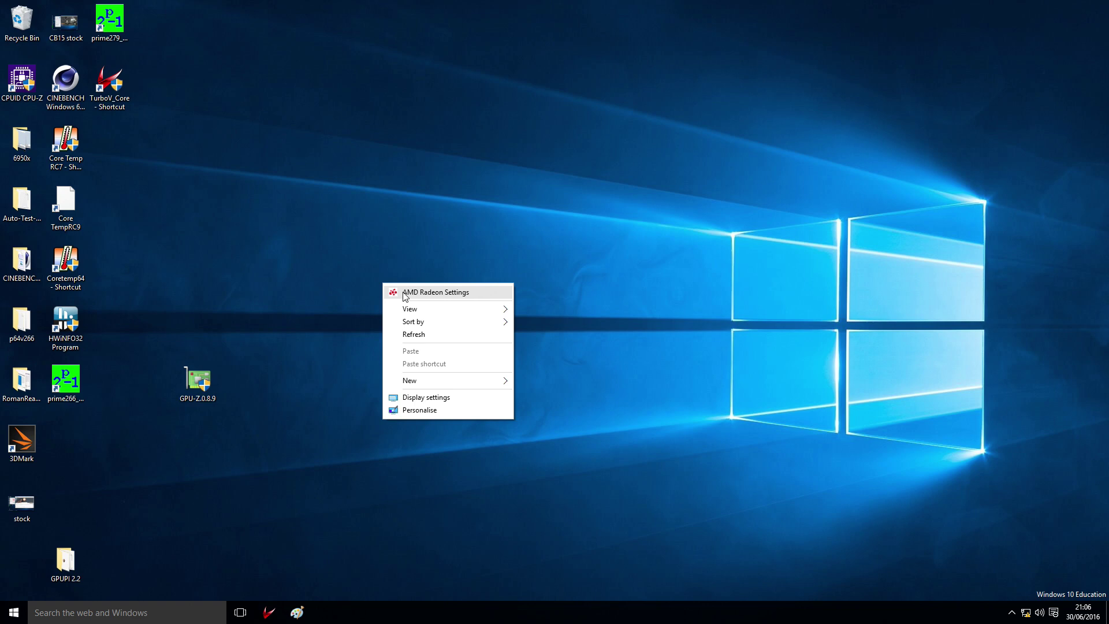
{"action": "left_click", "coordinate": [404, 293]}
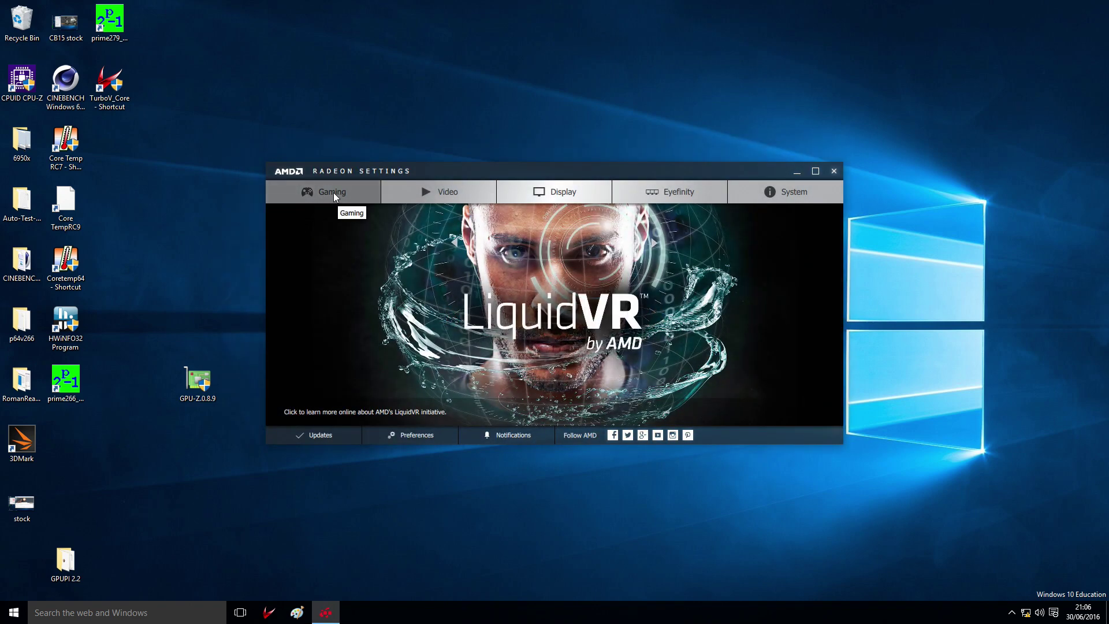
{"action": "left_click", "coordinate": [333, 194]}
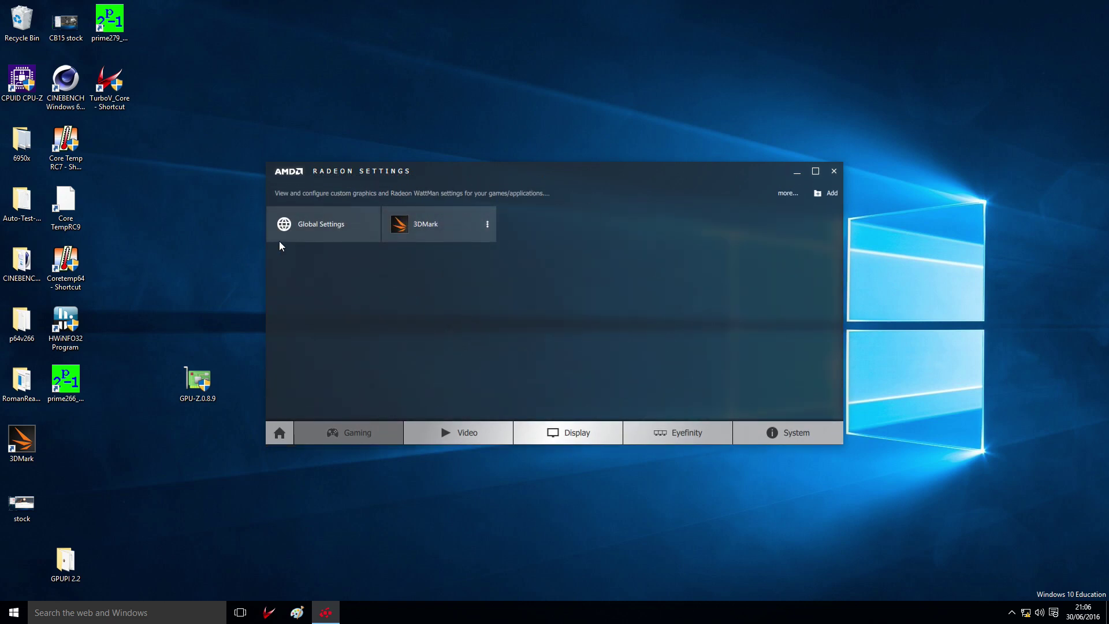
{"action": "left_click", "coordinate": [290, 238]}
{"action": "left_click", "coordinate": [651, 218]}
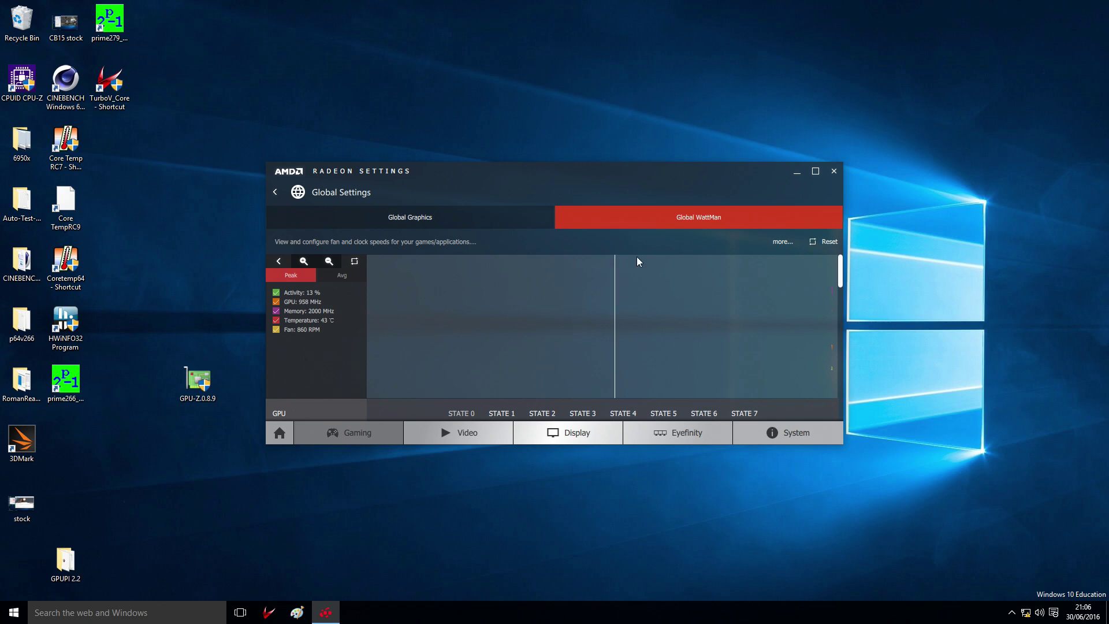
Maximize Radeon Settings and scroll down to the Fan and Temperature panels
{"action": "left_click", "coordinate": [815, 171]}
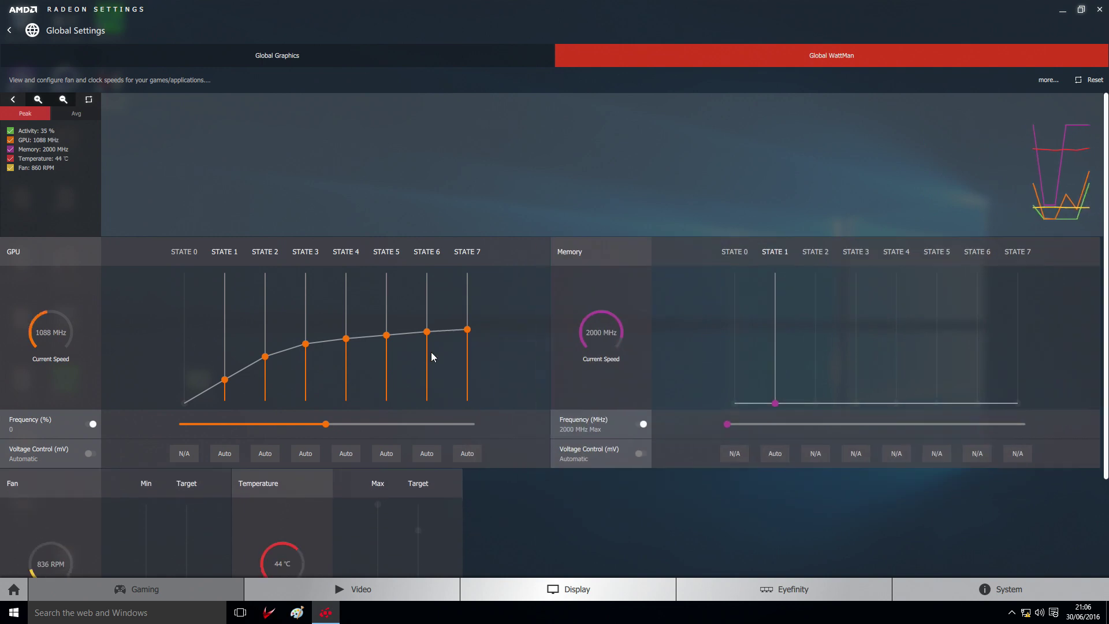
{"action": "scroll", "coordinate": [431, 352], "scroll_direction": "down", "scroll_amount": 1}
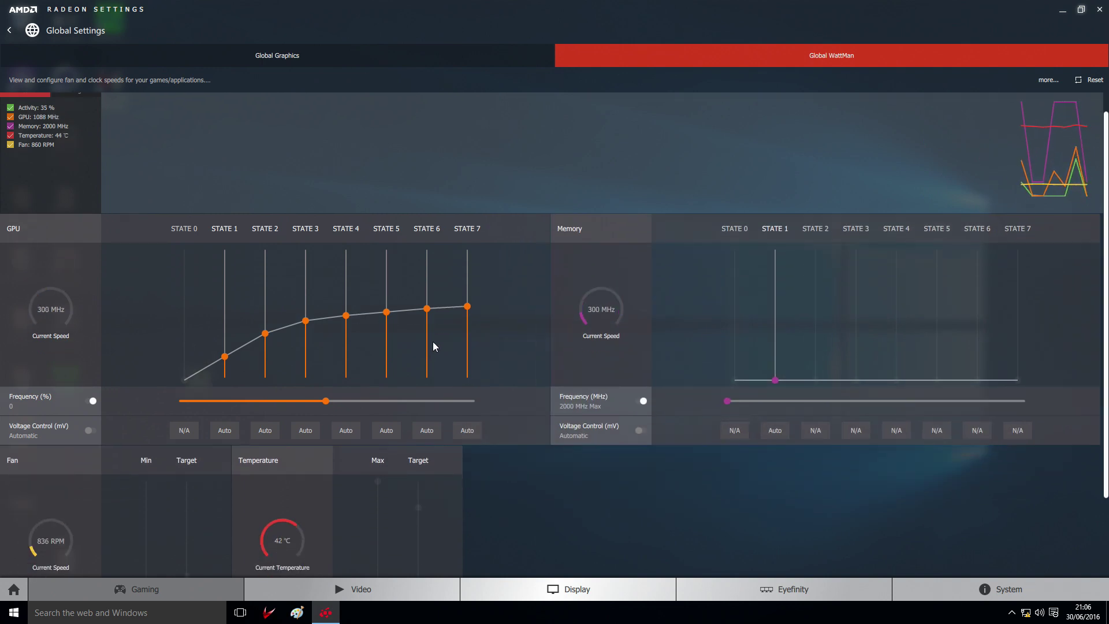
{"action": "scroll", "coordinate": [433, 342], "scroll_direction": "down", "scroll_amount": 2}
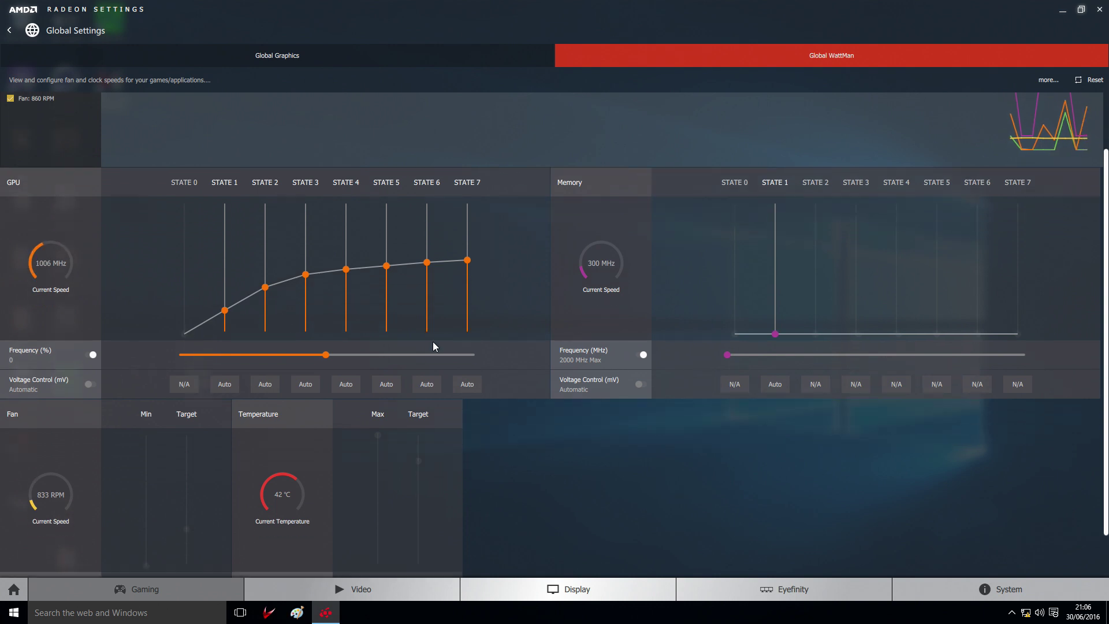
{"action": "scroll", "coordinate": [435, 345], "scroll_direction": "down", "scroll_amount": 2}
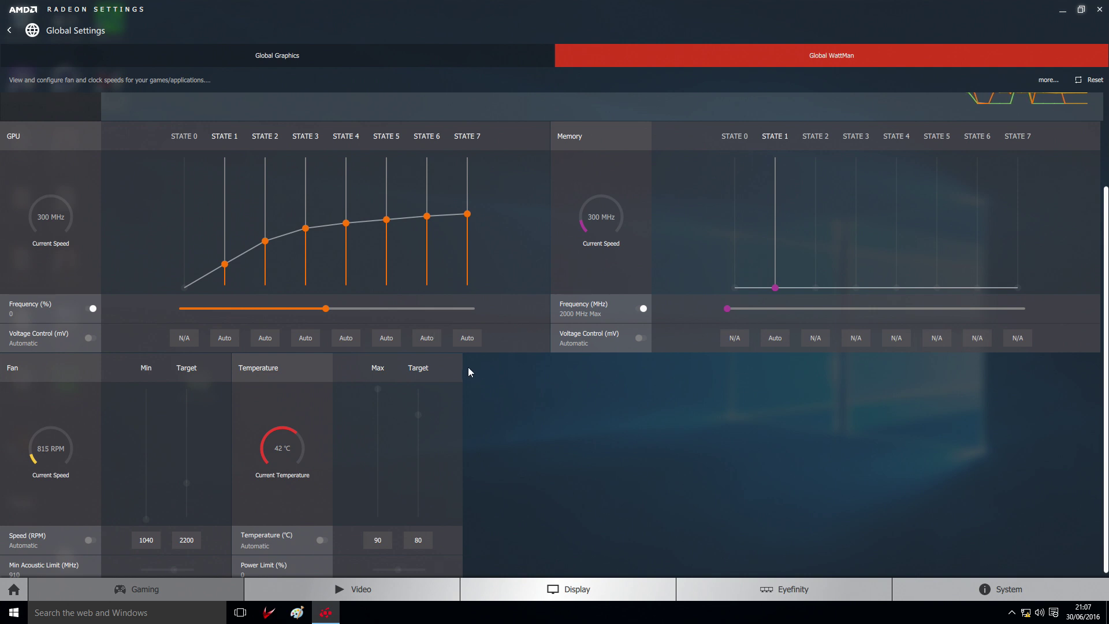
{"action": "scroll", "coordinate": [438, 474], "scroll_direction": "down", "scroll_amount": 1}
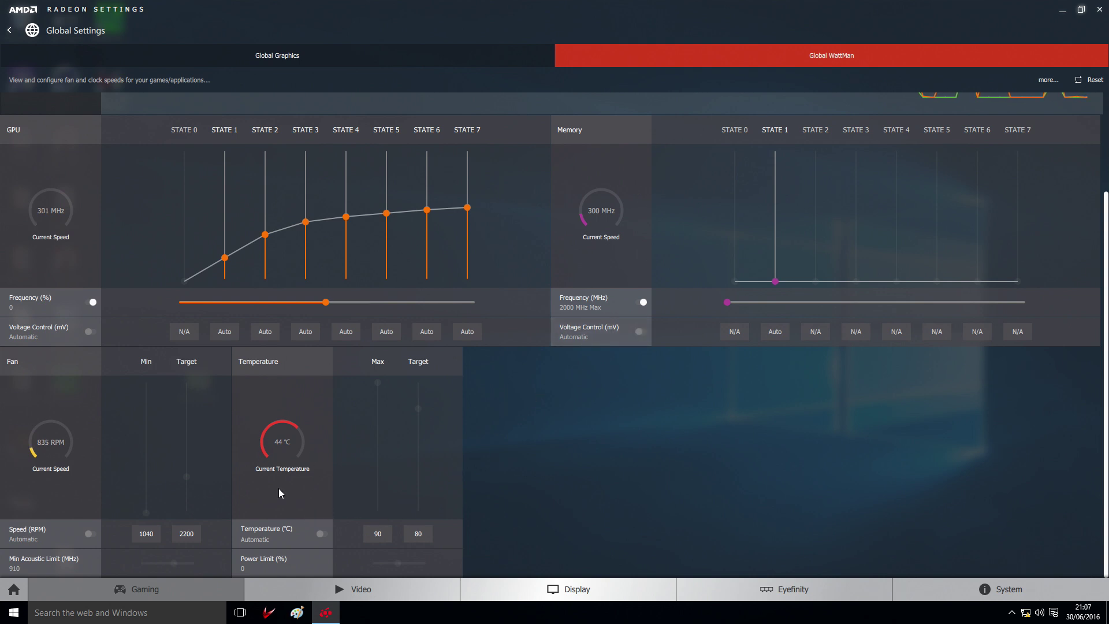
Set temperature to manual with an 85 °C maximum, Power Limit to 50%, and fan speed to manual
{"action": "left_click", "coordinate": [313, 537]}
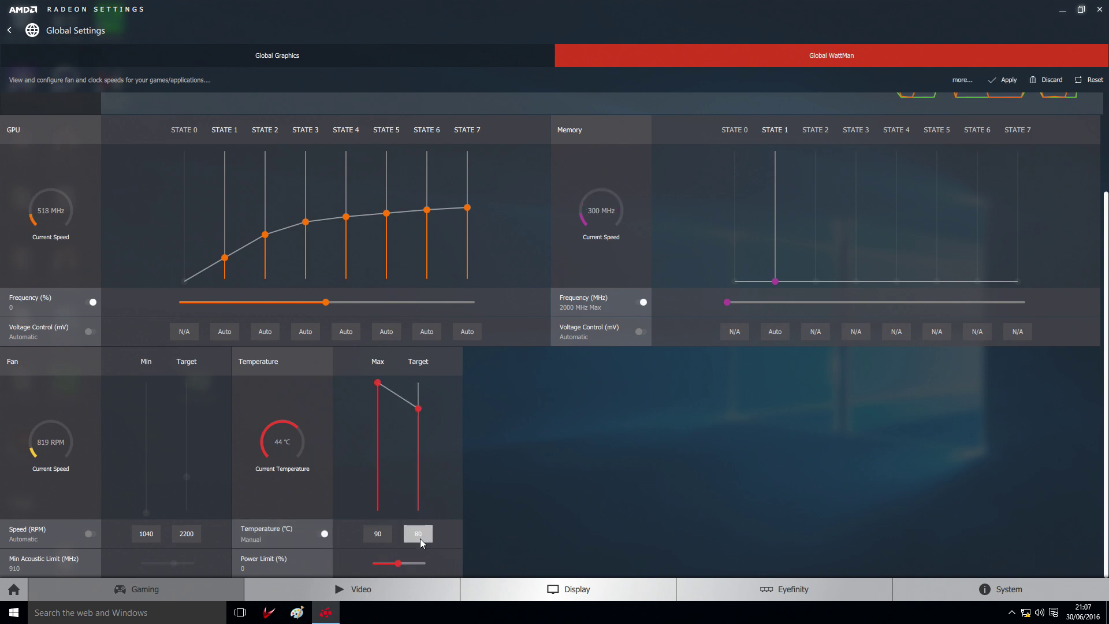
{"action": "left_click_drag", "start_coordinate": [378, 385], "coordinate": [379, 397]}
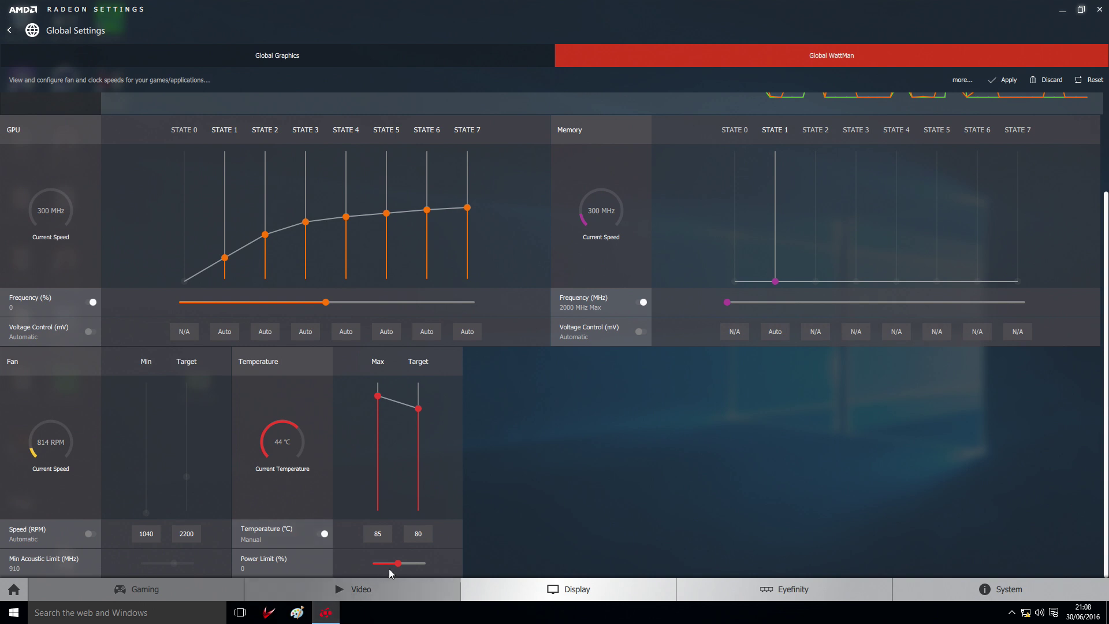
{"action": "left_click_drag", "start_coordinate": [398, 563], "coordinate": [535, 562]}
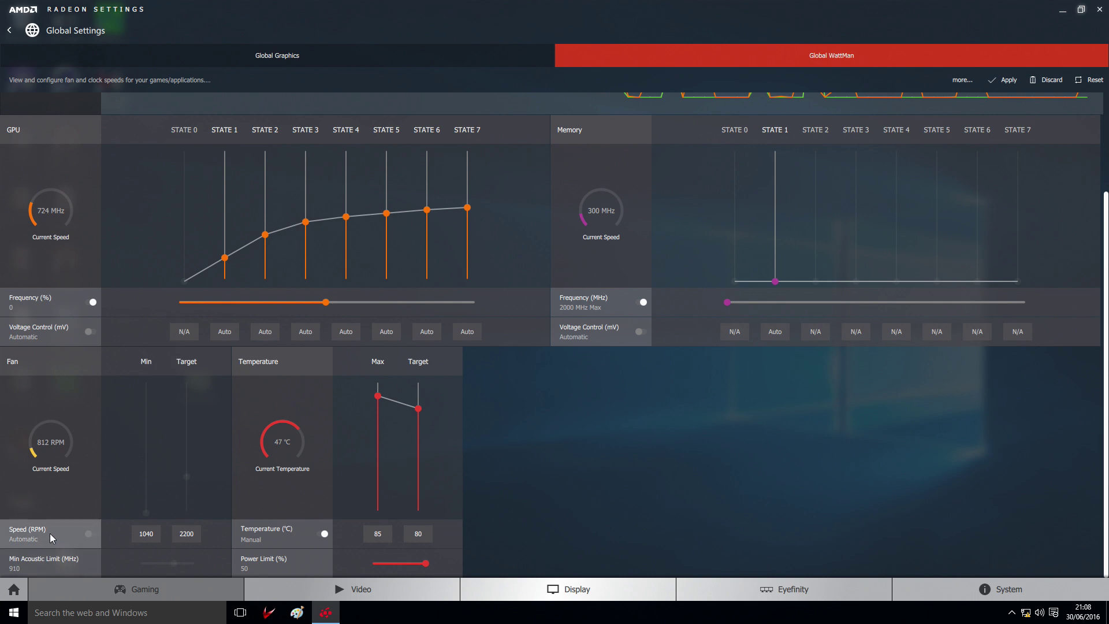
{"action": "left_click", "coordinate": [71, 539]}
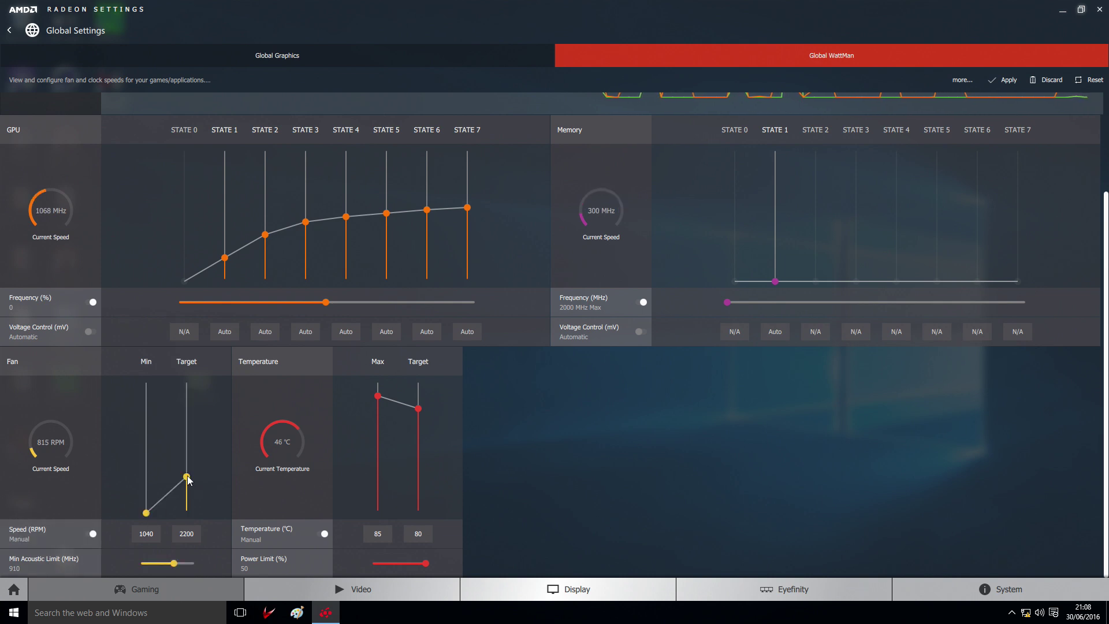
Set the fan target speed to 5200 RPM and the memory clock to 2250 MHz
{"action": "left_click_drag", "start_coordinate": [187, 477], "coordinate": [178, 321]}
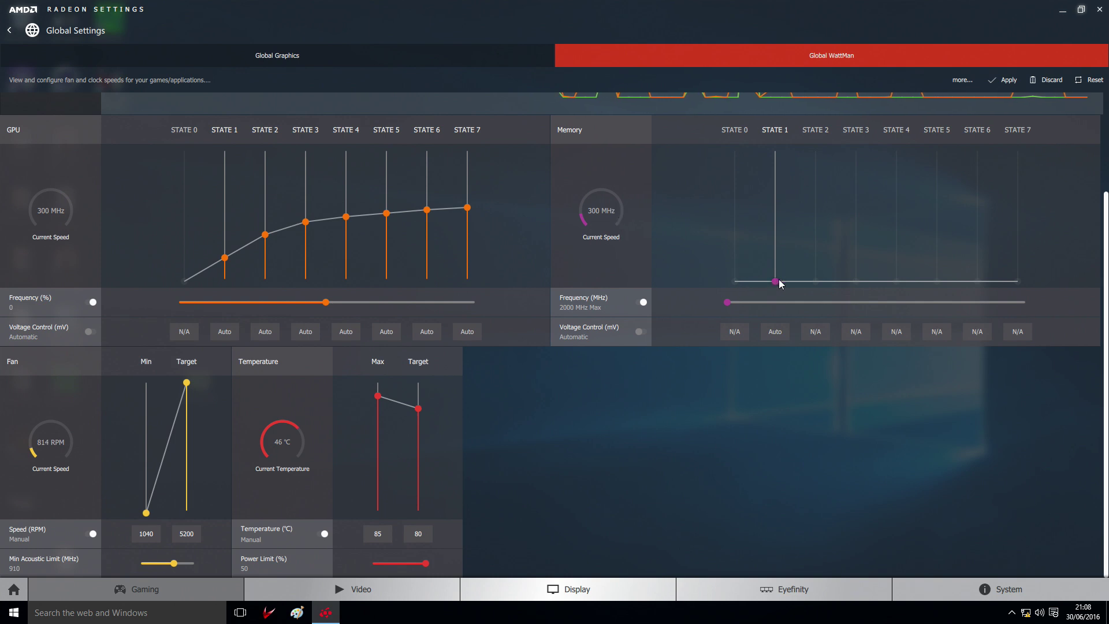
{"action": "left_click_drag", "start_coordinate": [775, 281], "coordinate": [777, 107]}
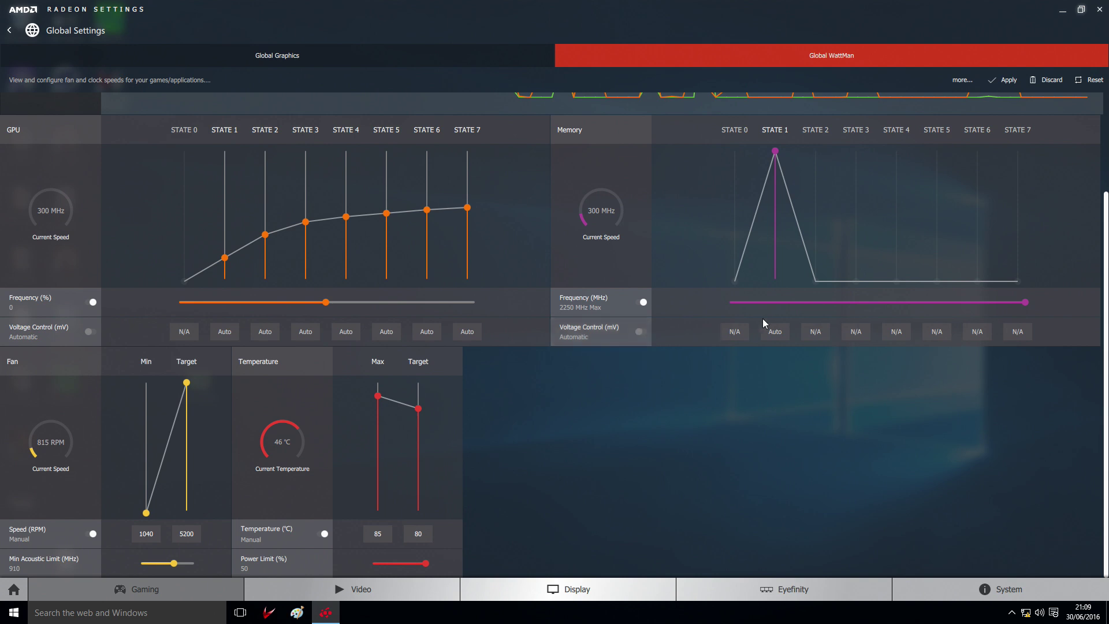
Set memory voltage to Manual, GPU frequency to Dynamic MHz, and GPU voltage to Manual
{"action": "left_click", "coordinate": [639, 331]}
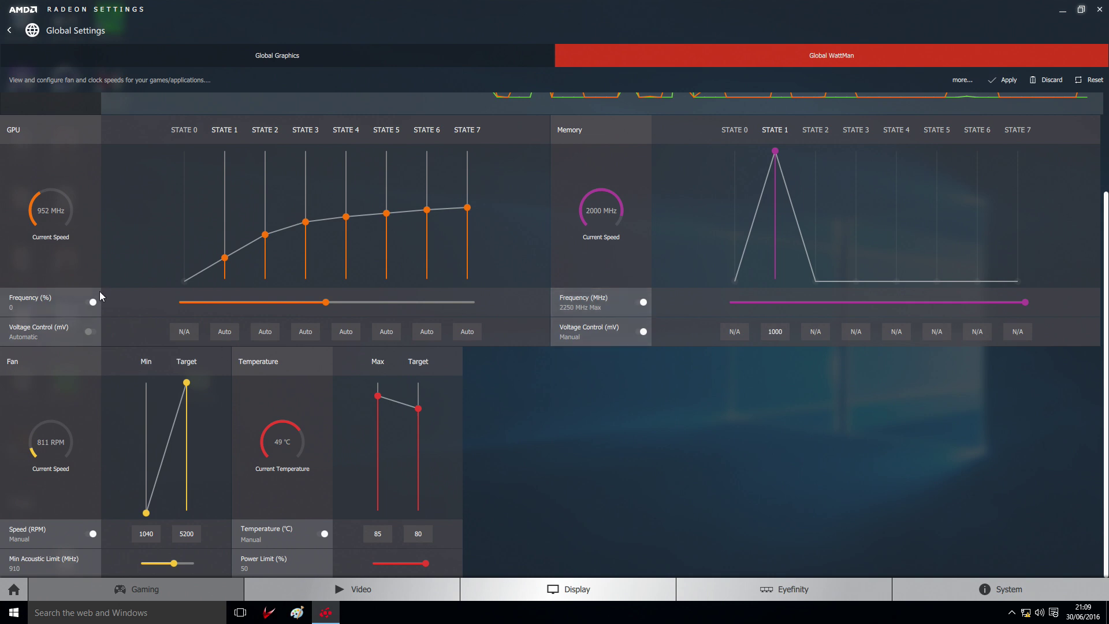
{"action": "left_click", "coordinate": [67, 302]}
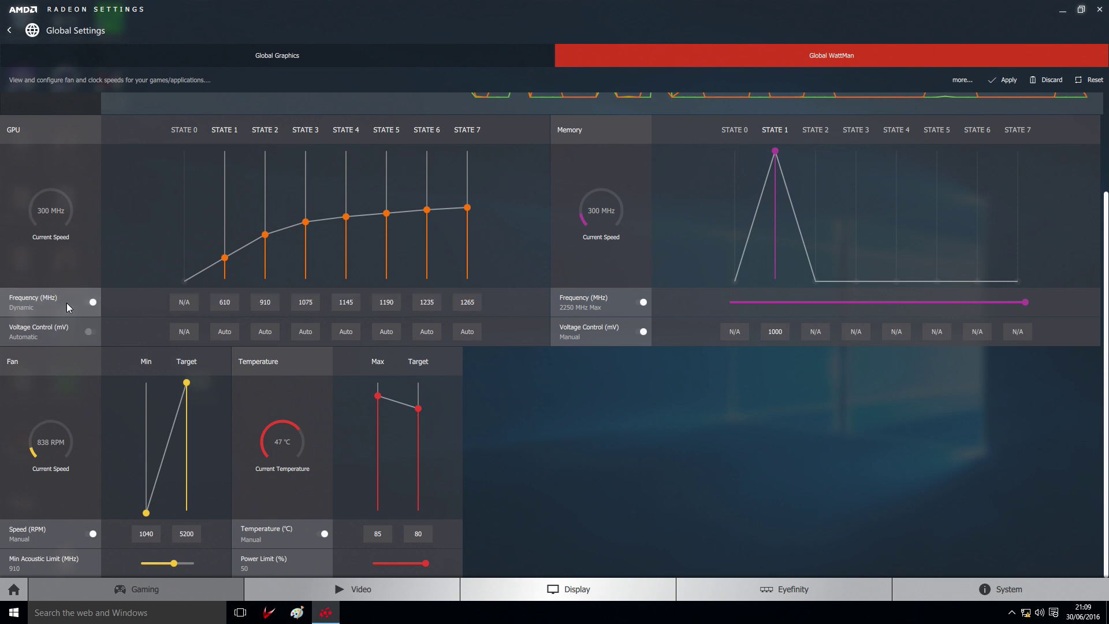
{"action": "left_click", "coordinate": [67, 326]}
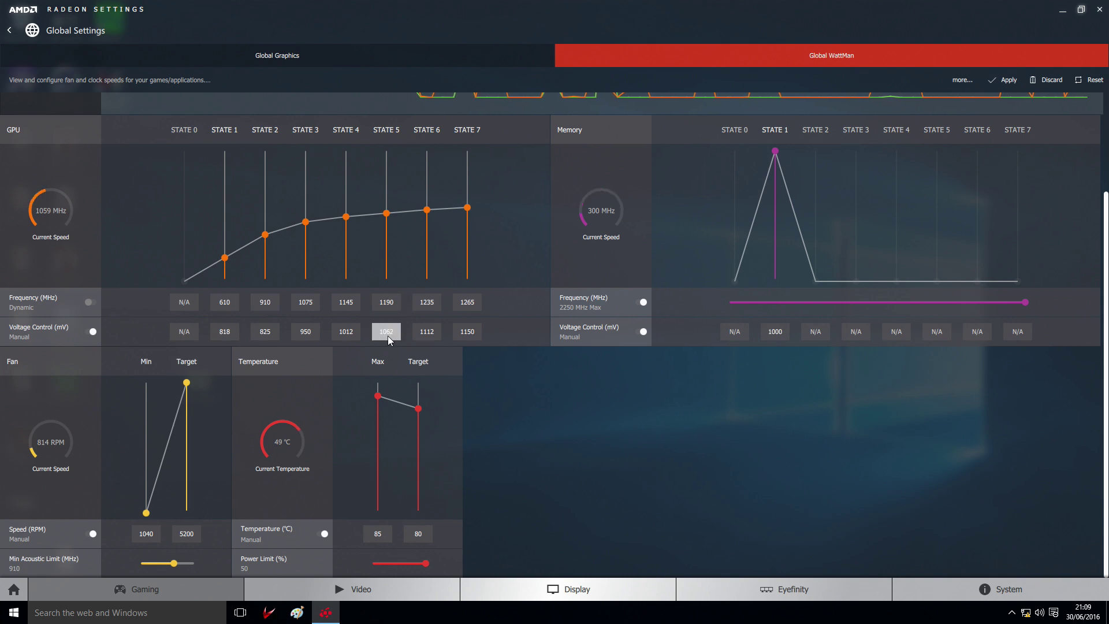
Change the state 7 GPU clock to 1330 MHz
{"action": "double_click", "coordinate": [469, 309]}
{"action": "type", "text": "1"}
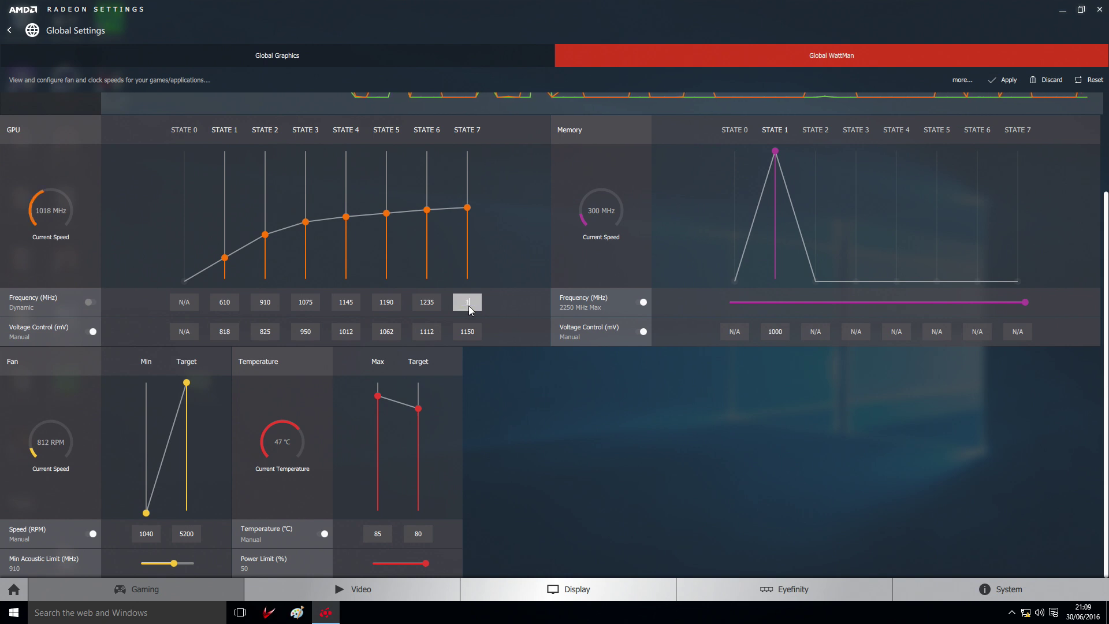
{"action": "type", "text": "330"}
{"action": "key", "text": "Return"}
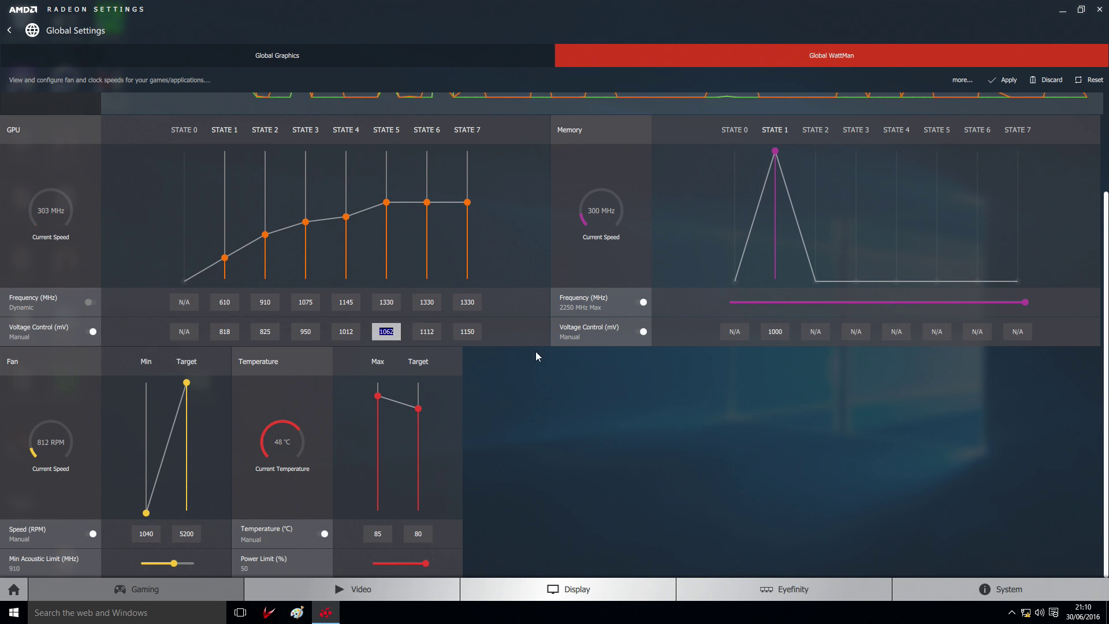
Set the GPU voltage for states 5 and 6 to 1150 mV
{"action": "type", "text": "1150"}
{"action": "key", "text": "Return"}
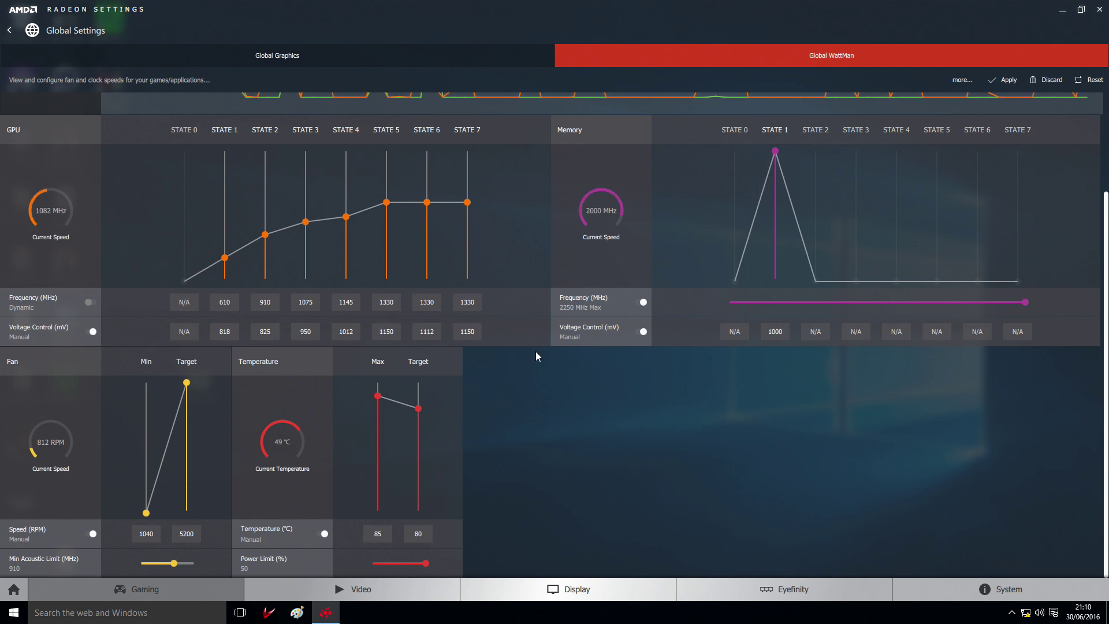
{"action": "left_click", "coordinate": [434, 332]}
{"action": "type", "text": "1112"}
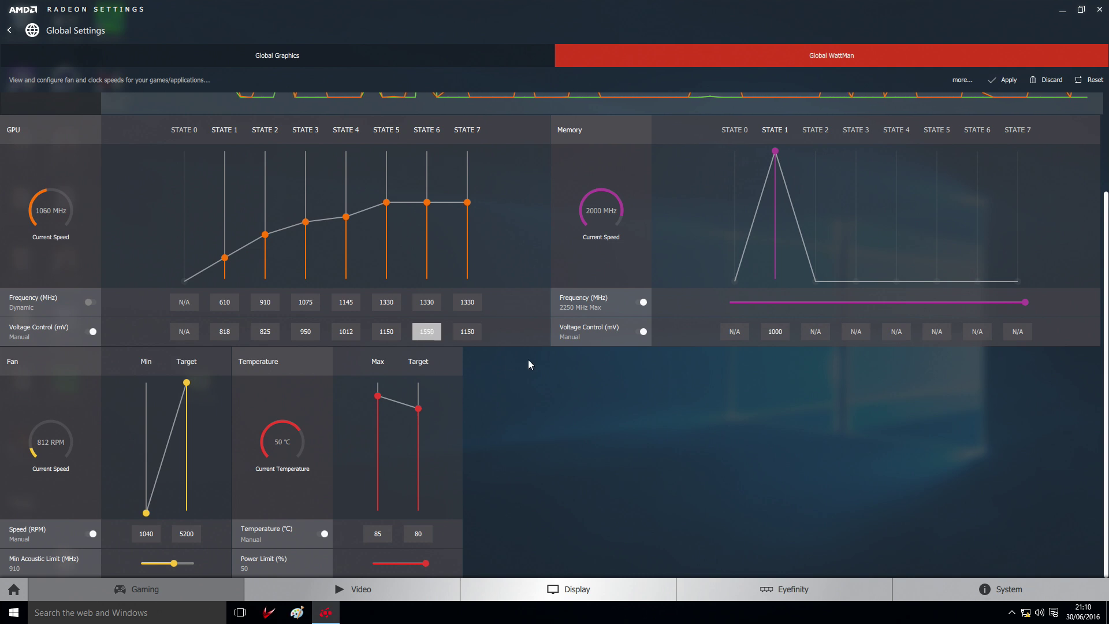
{"action": "key", "text": "Return"}
{"action": "left_click", "coordinate": [432, 334]}
{"action": "type", "text": "1150"}
{"action": "key", "text": "Return"}
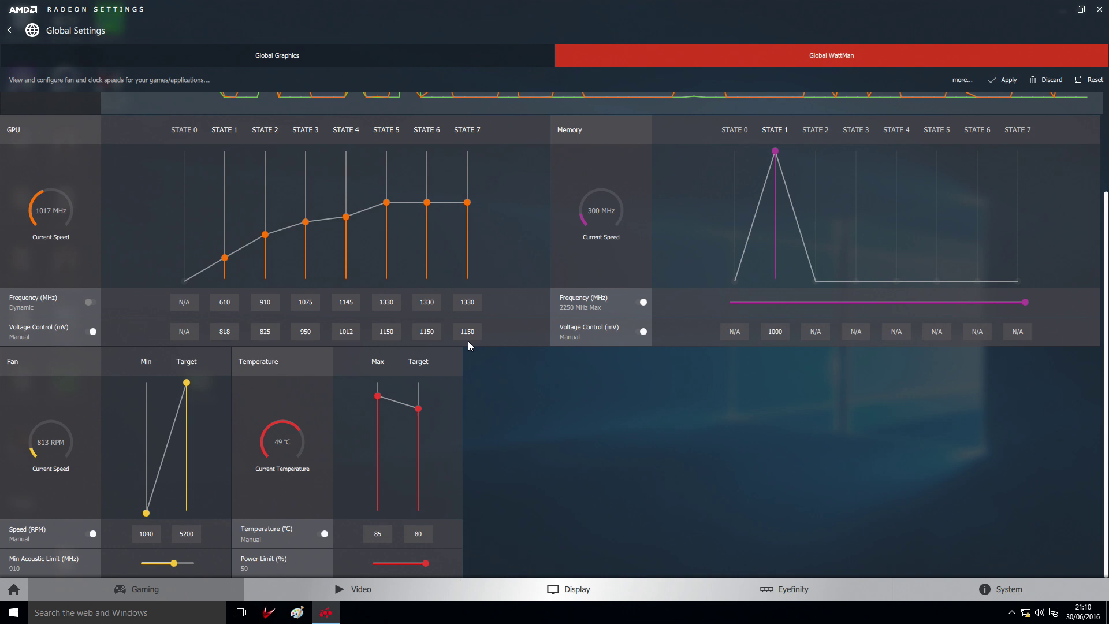
Keep the state 7 GPU voltage at 1150 mV
{"action": "left_click", "coordinate": [470, 337]}
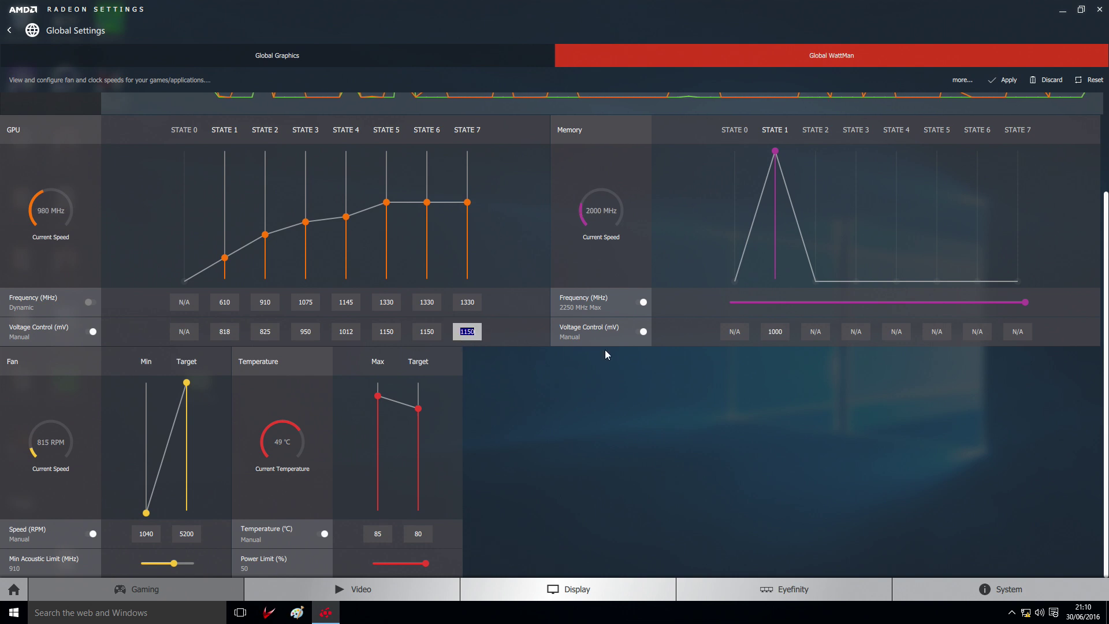
{"action": "type", "text": "1300"}
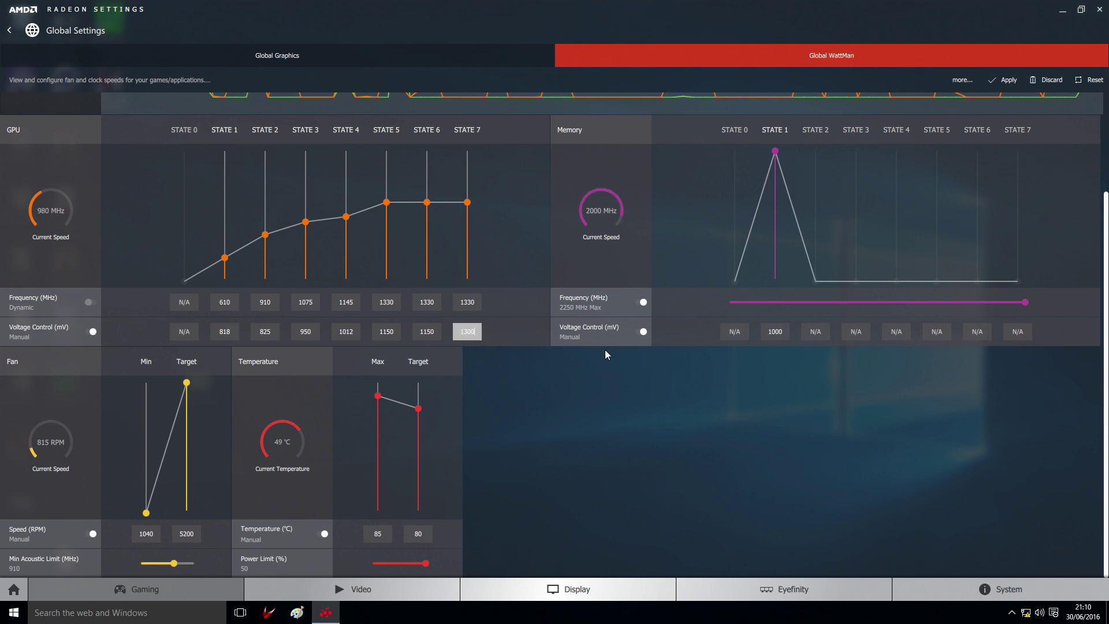
{"action": "key", "text": "Return"}
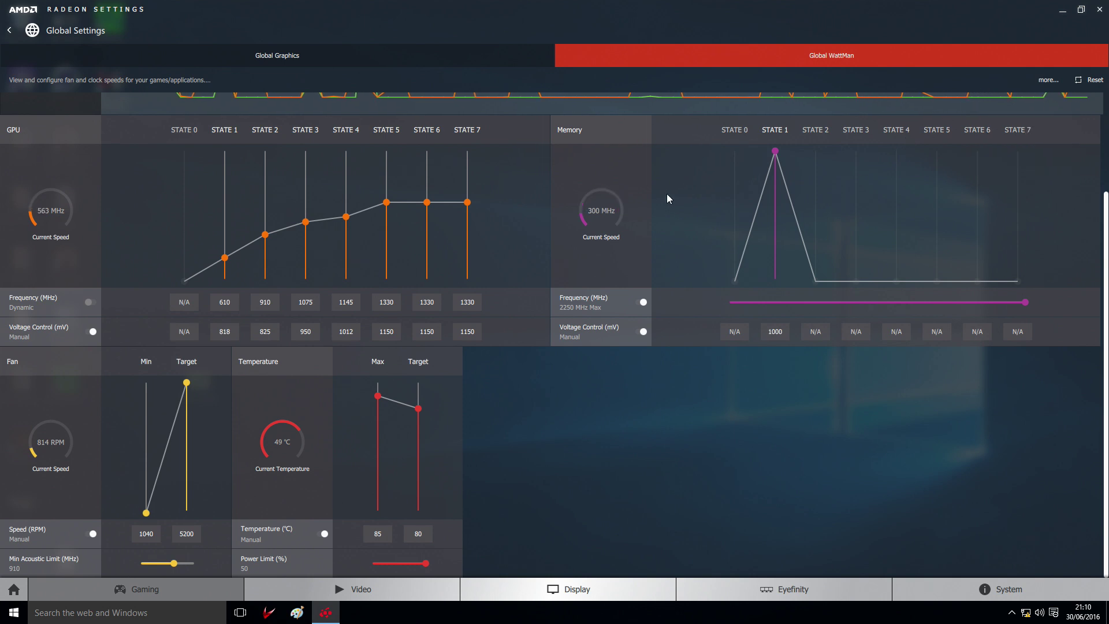
Close Radeon Settings, check GPU-Z for 1330 MHz GPU and 2250 MHz memory clocks, and start its render test
{"action": "left_click", "coordinate": [1097, 10]}
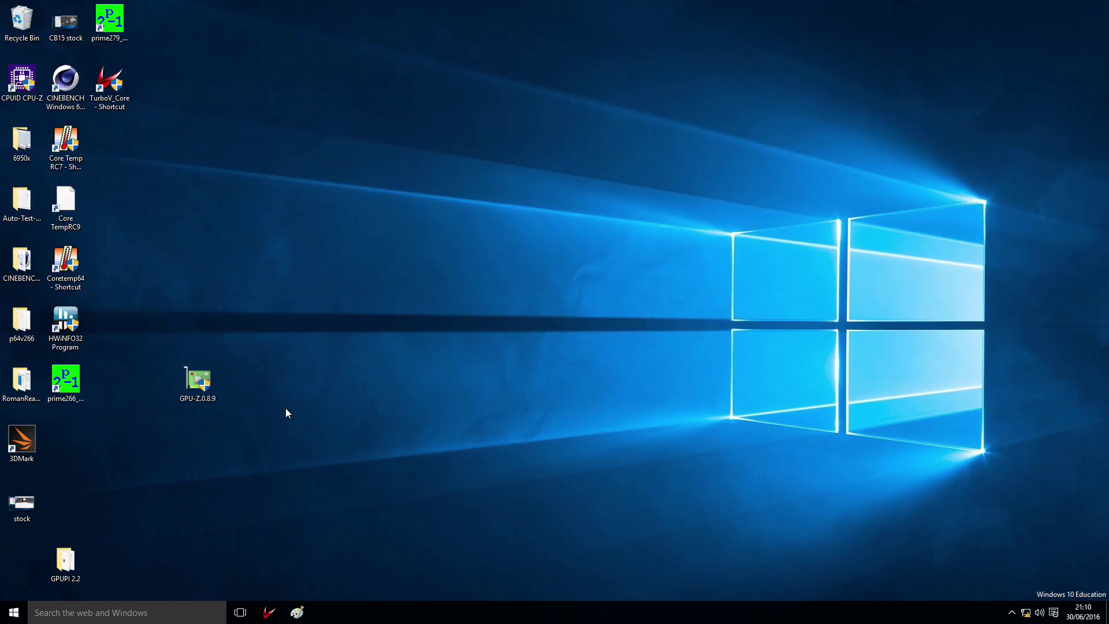
{"action": "double_click", "coordinate": [206, 388]}
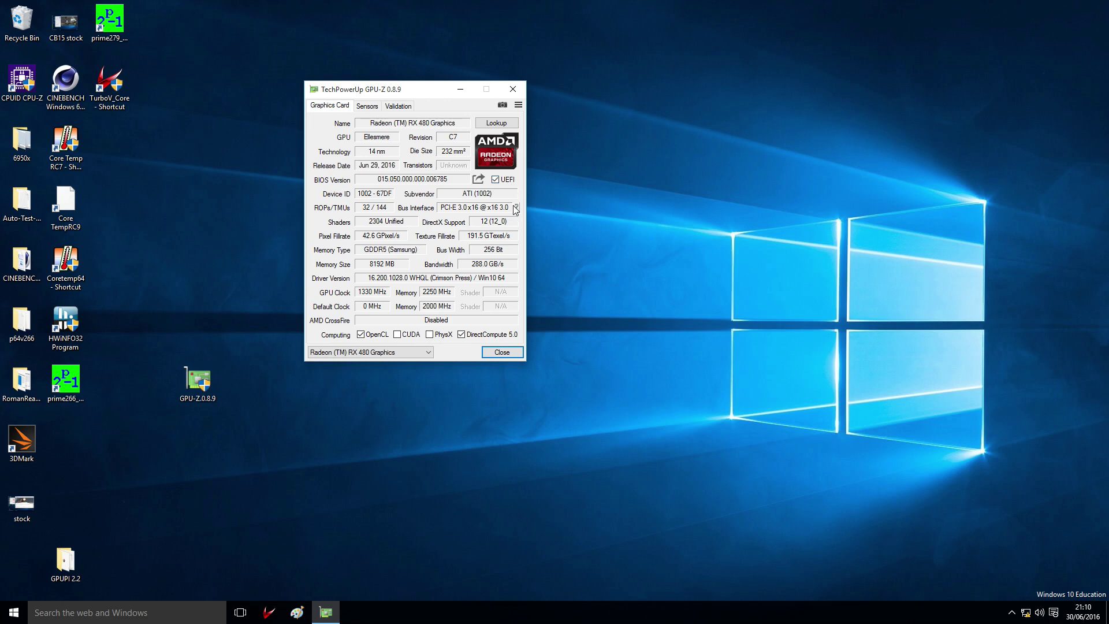
{"action": "left_click", "coordinate": [368, 106]}
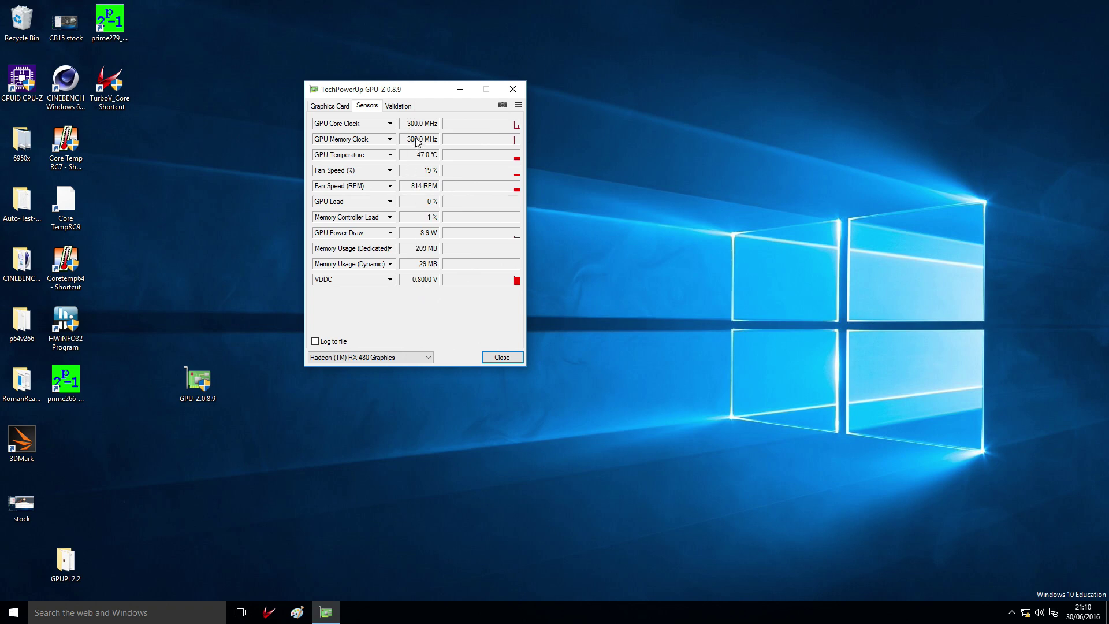
{"action": "left_click", "coordinate": [335, 108]}
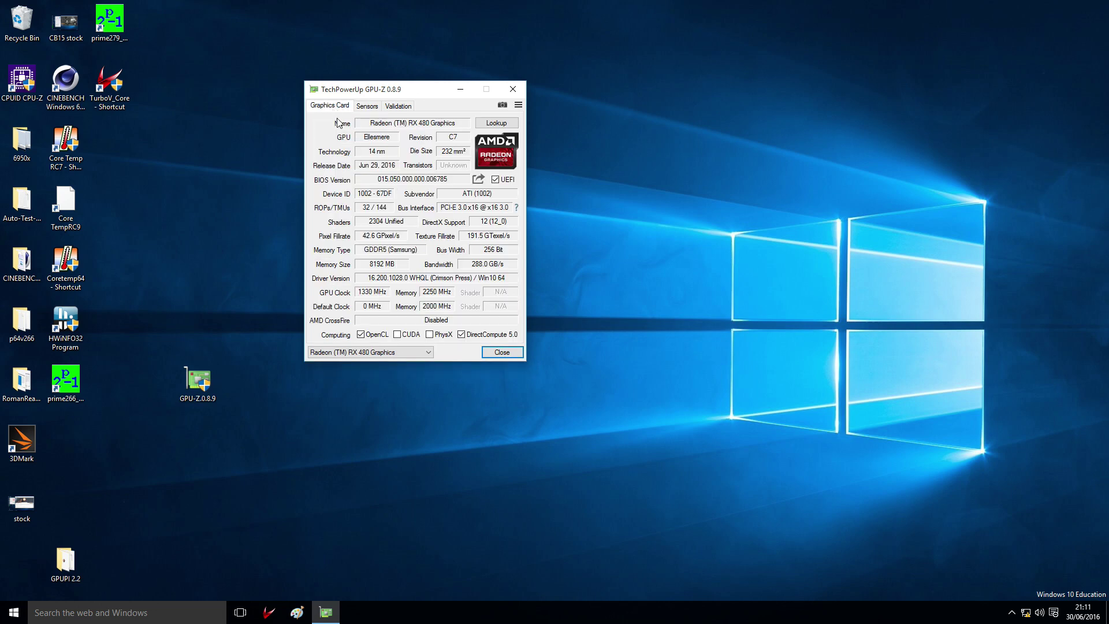
{"action": "left_click", "coordinate": [517, 208]}
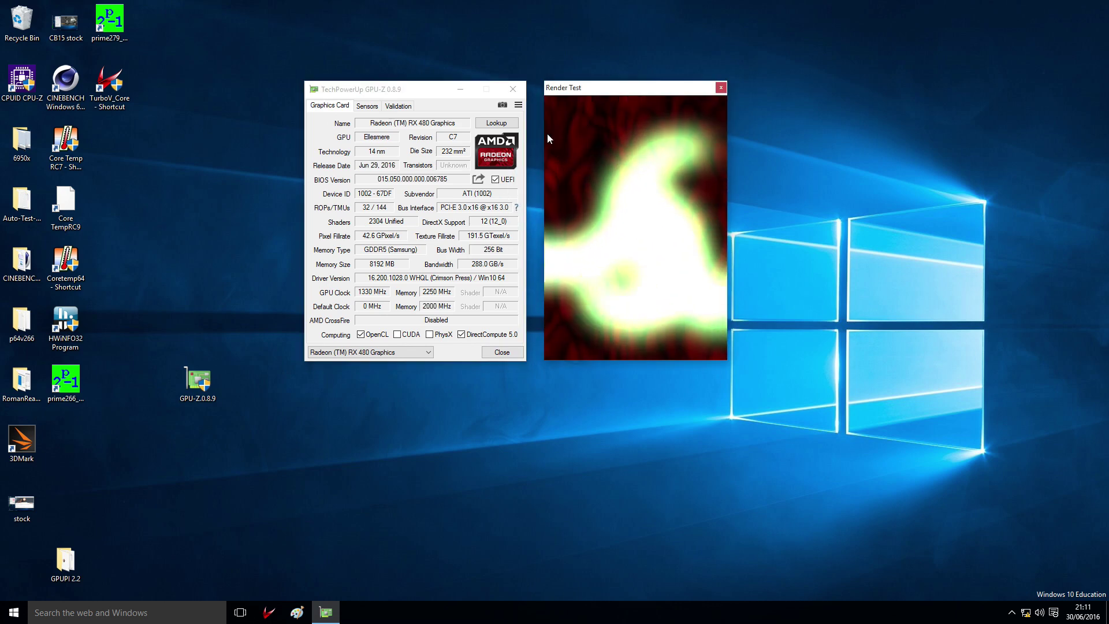
Watch GPU-Z sensors under render load: 1330 MHz core, 100% load, 81 °C, about 109 W
{"action": "left_click", "coordinate": [370, 108]}
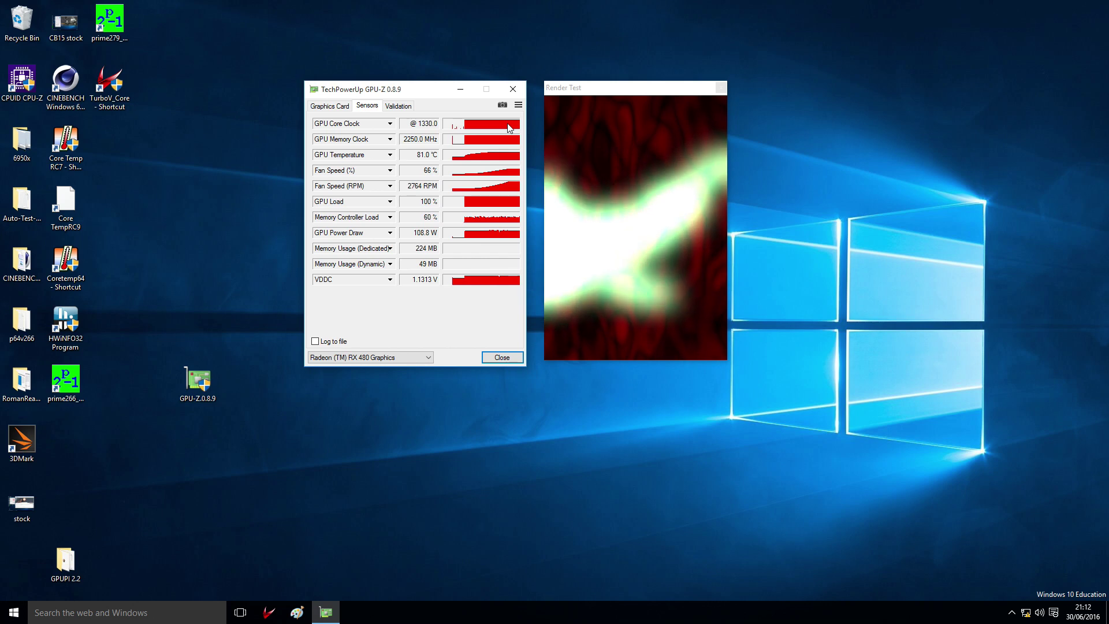
Close the render test, move GPU-Z top-left, and launch 3DMark for a Fire Strike run
{"action": "left_click", "coordinate": [720, 88]}
{"action": "left_click_drag", "start_coordinate": [401, 91], "coordinate": [178, 26]}
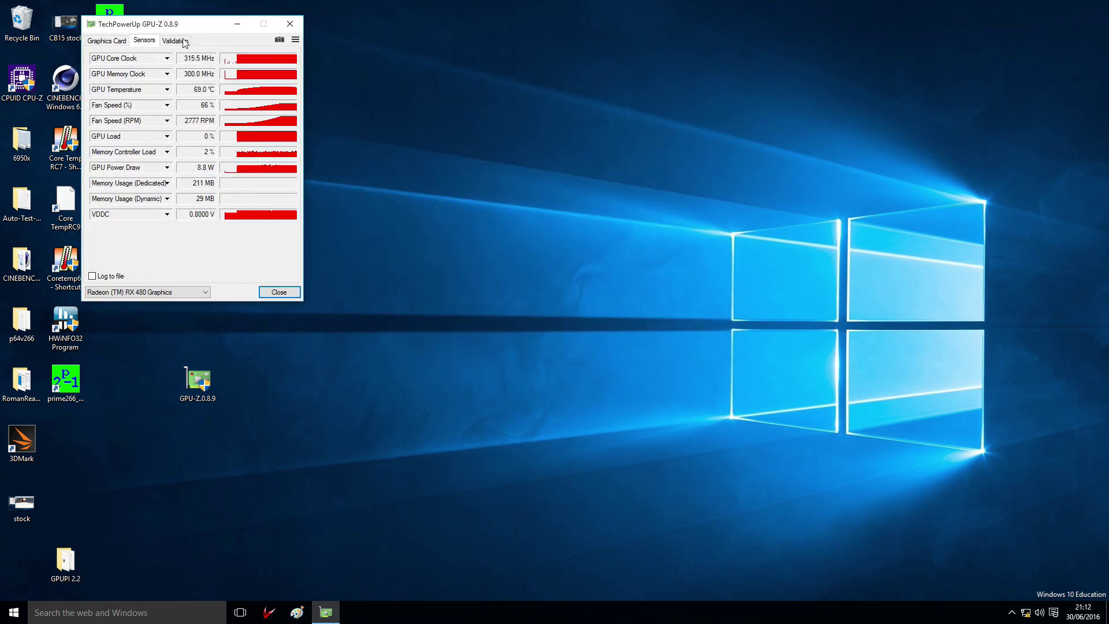
{"action": "double_click", "coordinate": [27, 453]}
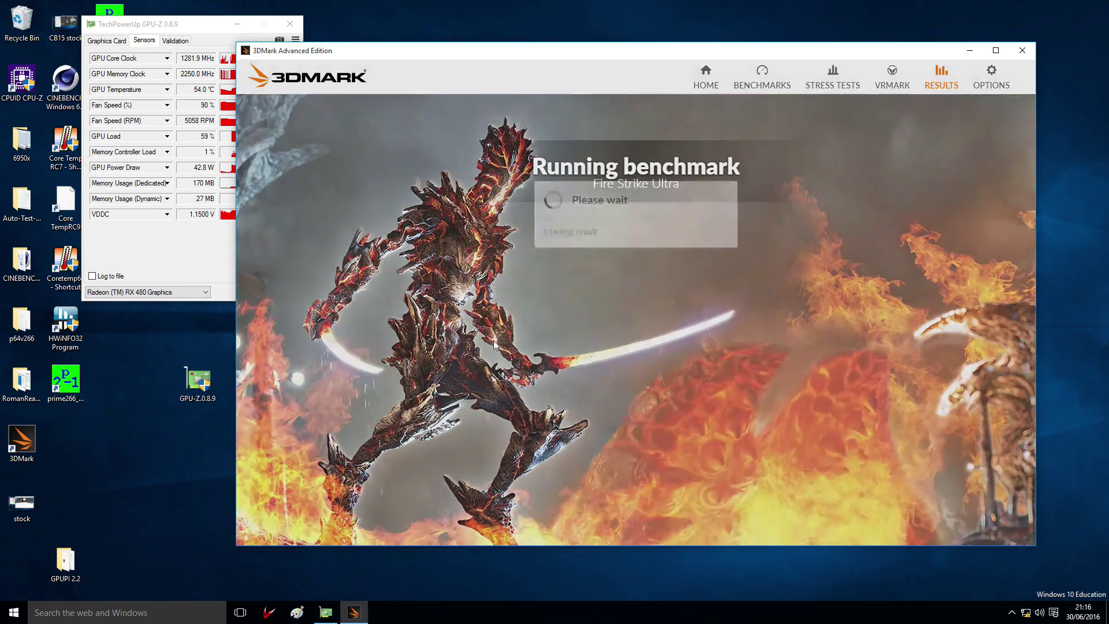
{"action": "left_click_drag", "start_coordinate": [370, 51], "coordinate": [449, 37]}
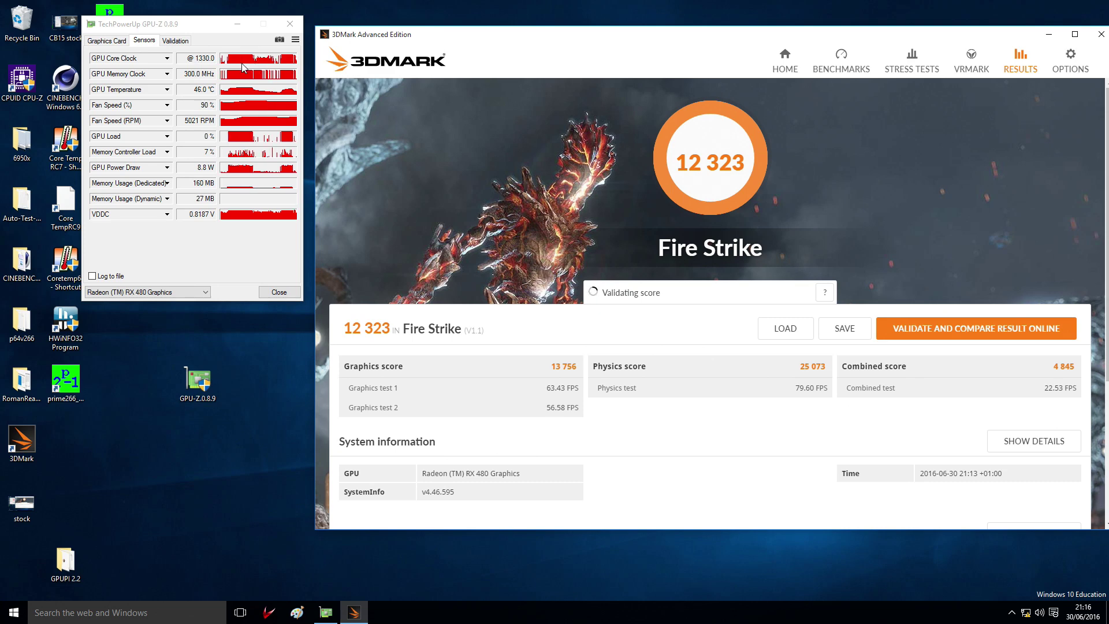
{"action": "left_click_drag", "start_coordinate": [219, 26], "coordinate": [219, 34]}
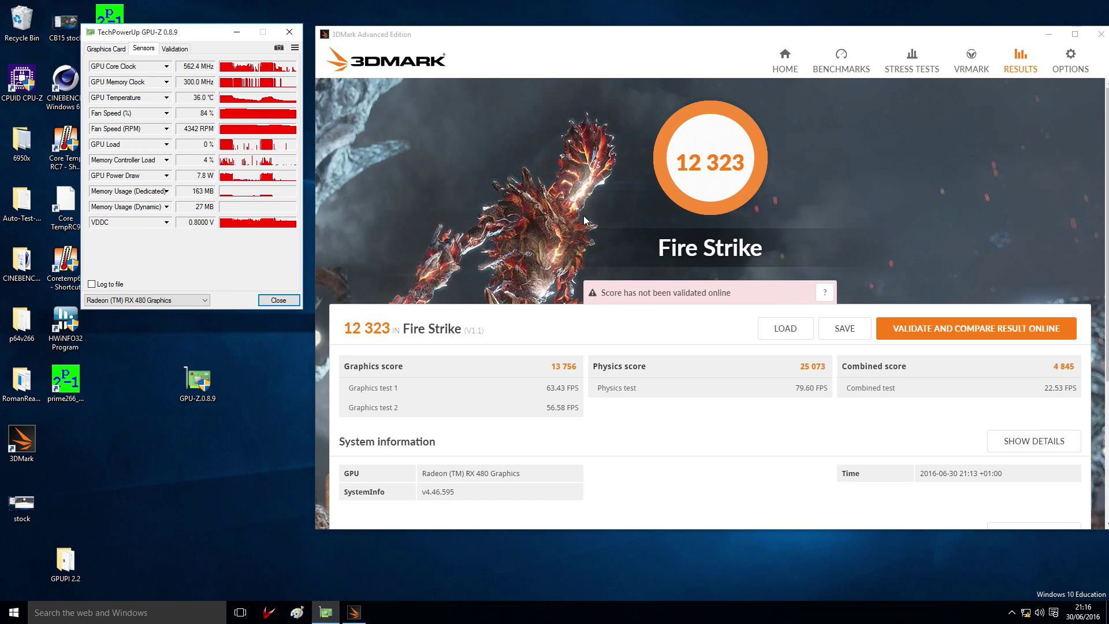
{"action": "left_click_drag", "start_coordinate": [635, 65], "coordinate": [610, 37]}
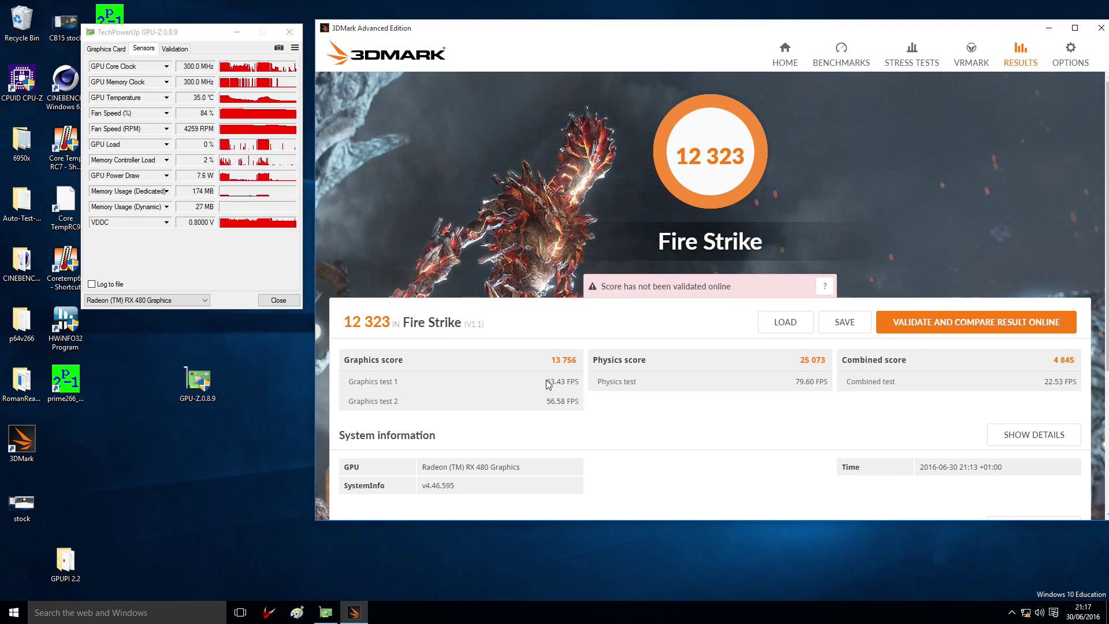
{"action": "left_click_drag", "start_coordinate": [549, 382], "coordinate": [579, 401]}
{"action": "left_click", "coordinate": [549, 402]}
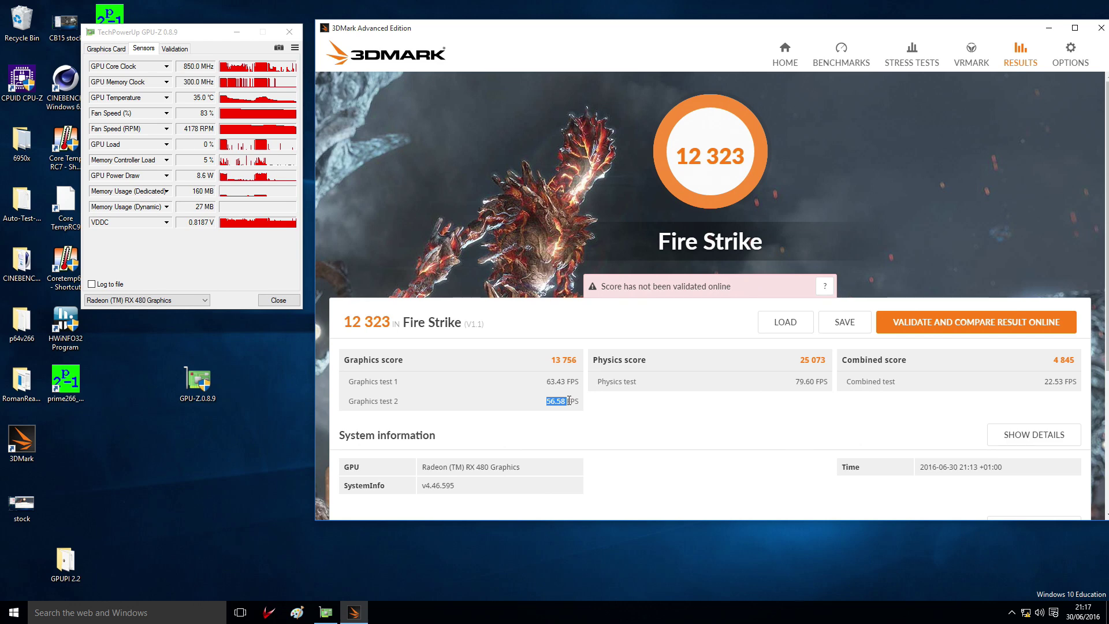
{"action": "left_click", "coordinate": [565, 398]}
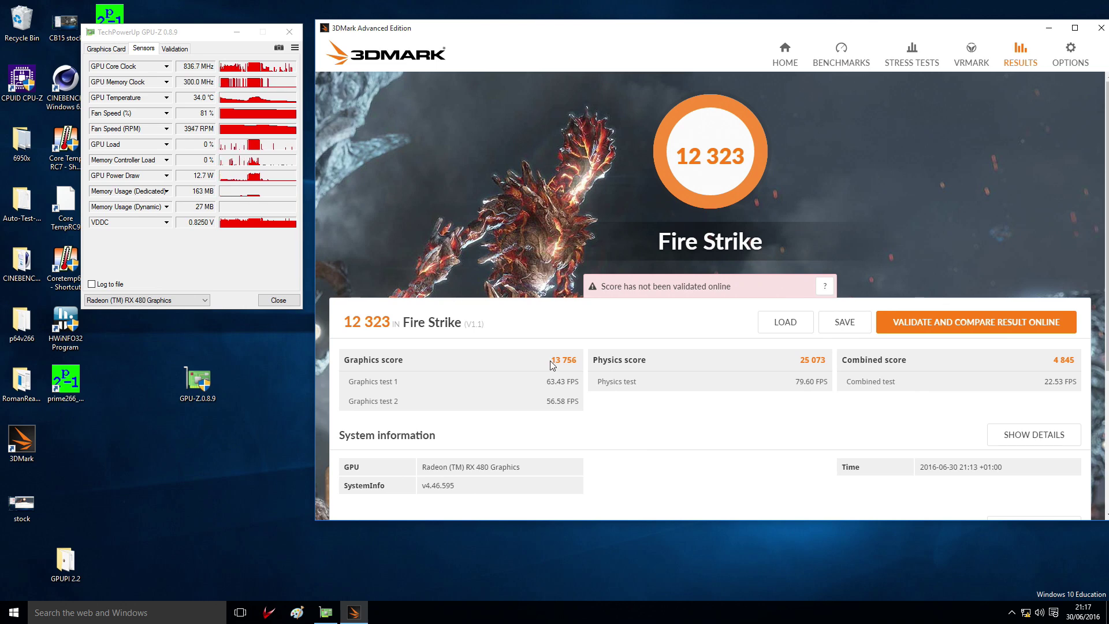
{"action": "left_click_drag", "start_coordinate": [551, 362], "coordinate": [572, 362]}
{"action": "left_click", "coordinate": [589, 369]}
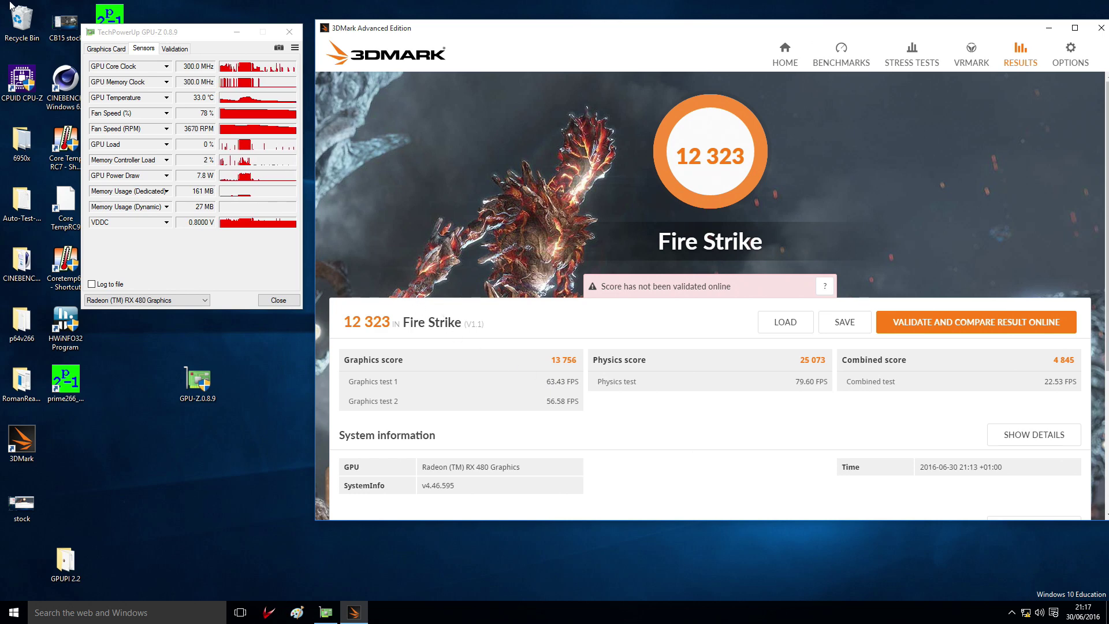
{"action": "left_click", "coordinate": [118, 50]}
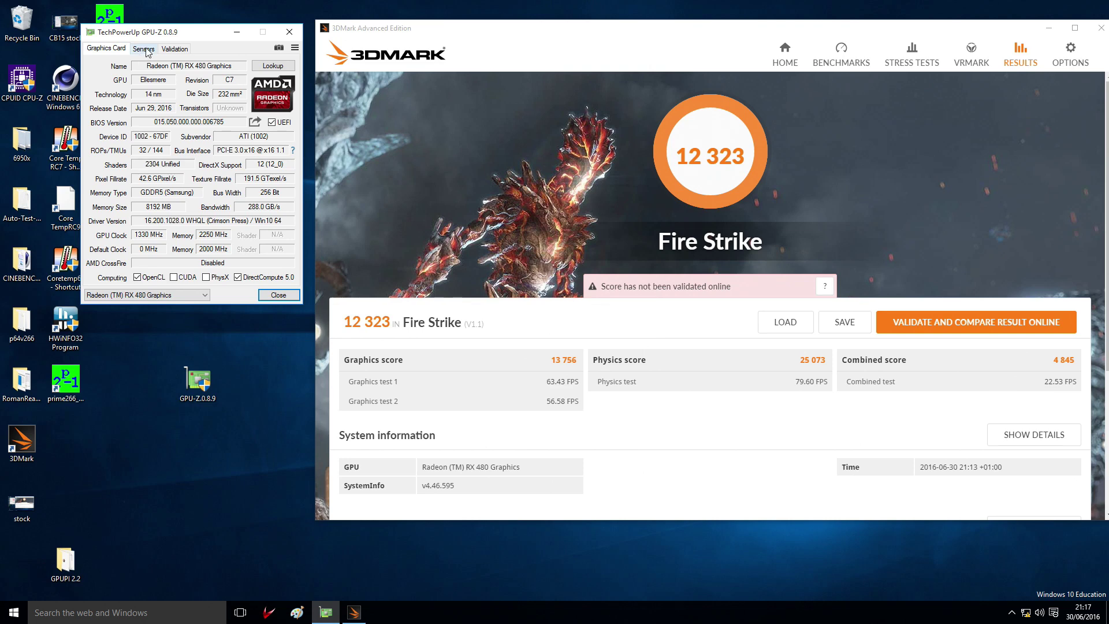
{"action": "left_click", "coordinate": [145, 49]}
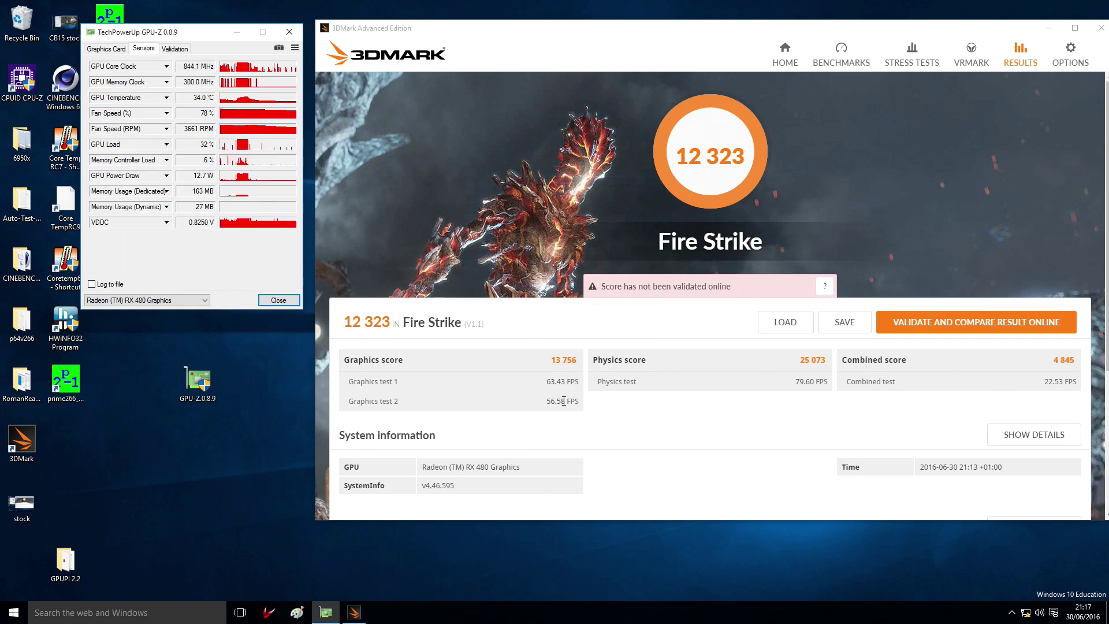